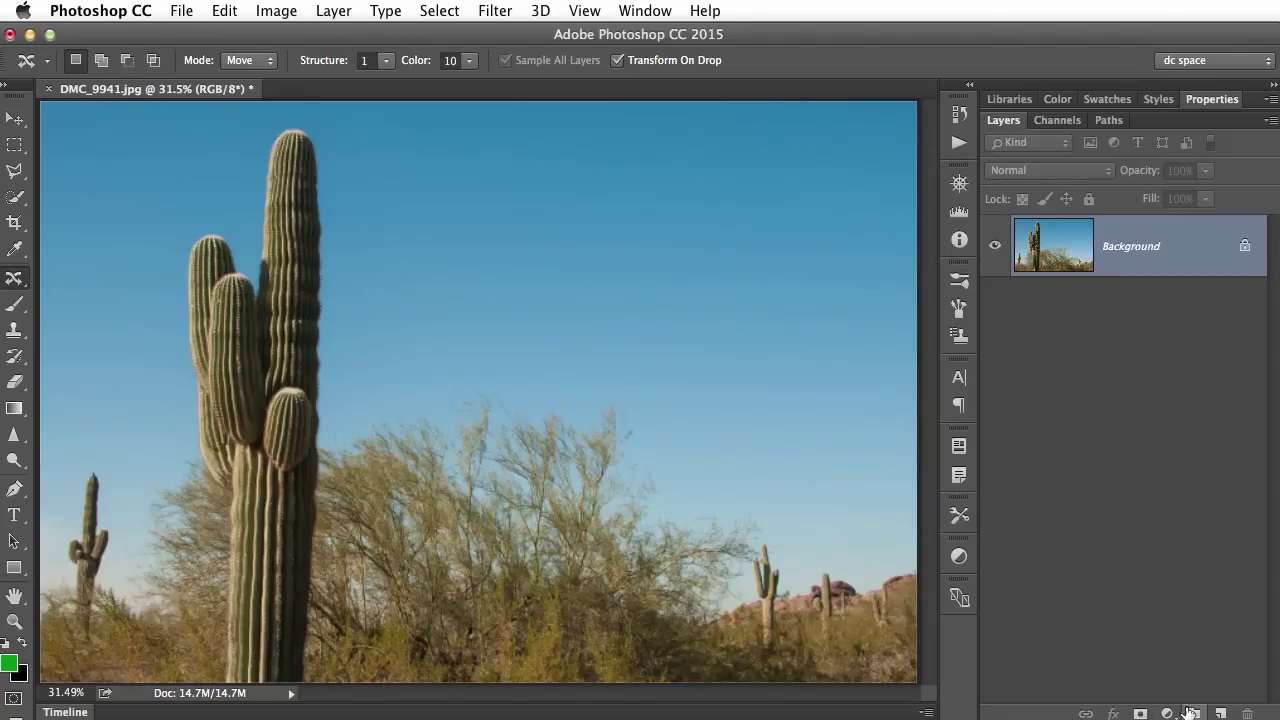
Add an empty Layer 1 above the Background of DMC_9941.jpg.
left_click(1220, 713)
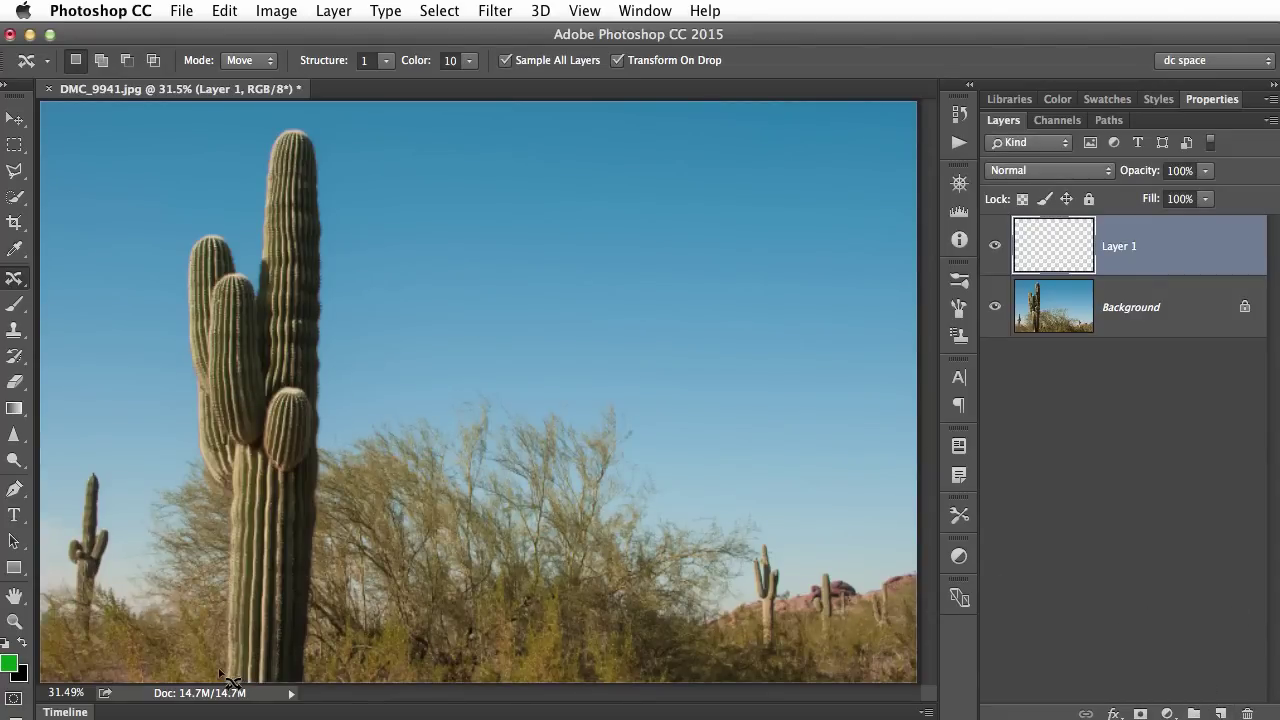
Content-Aware Move the tall saguaro right of centre, enlarging it and tilting it slightly clockwise.
mouse_move(220, 686)
left_mouse_down()
mouse_move(222, 518)
mouse_move(191, 462)
mouse_move(166, 340)
mouse_move(168, 251)
mouse_move(268, 118)
mouse_move(327, 119)
mouse_move(352, 185)
mouse_move(362, 300)
mouse_move(342, 413)
mouse_move(337, 669)
mouse_move(325, 712)
left_mouse_up()
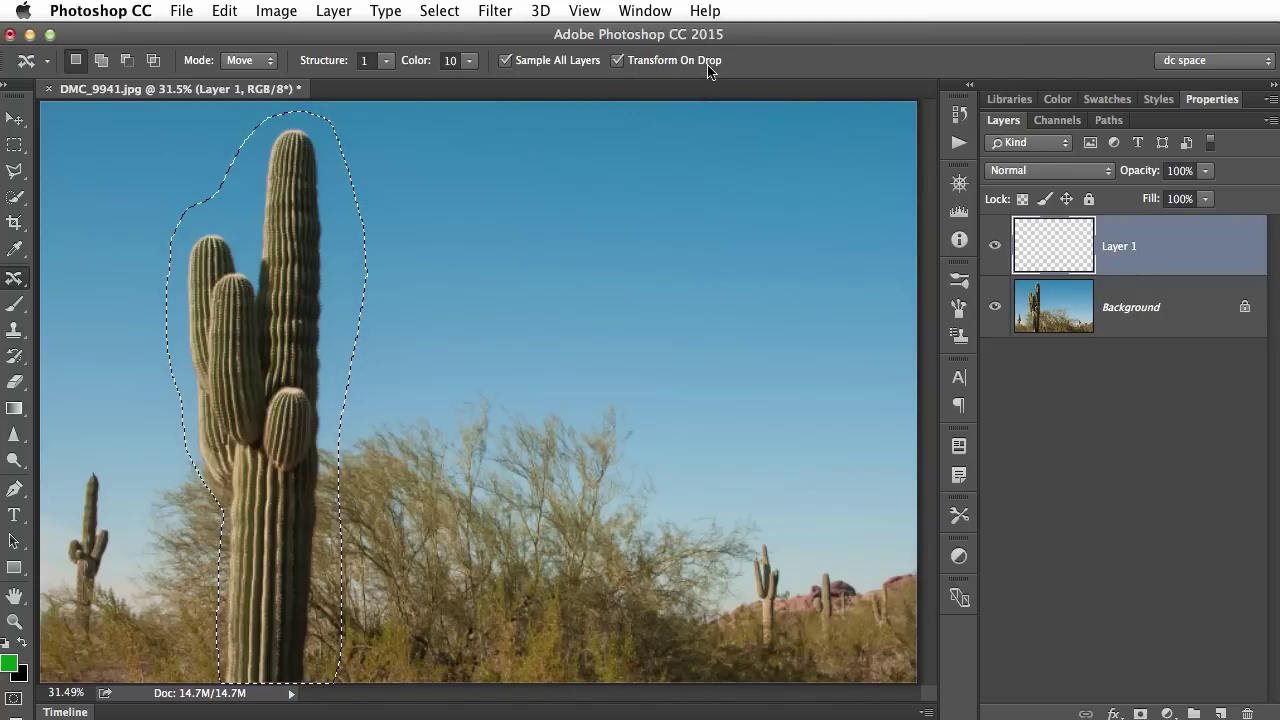
left_click_drag(292, 482, 632, 560)
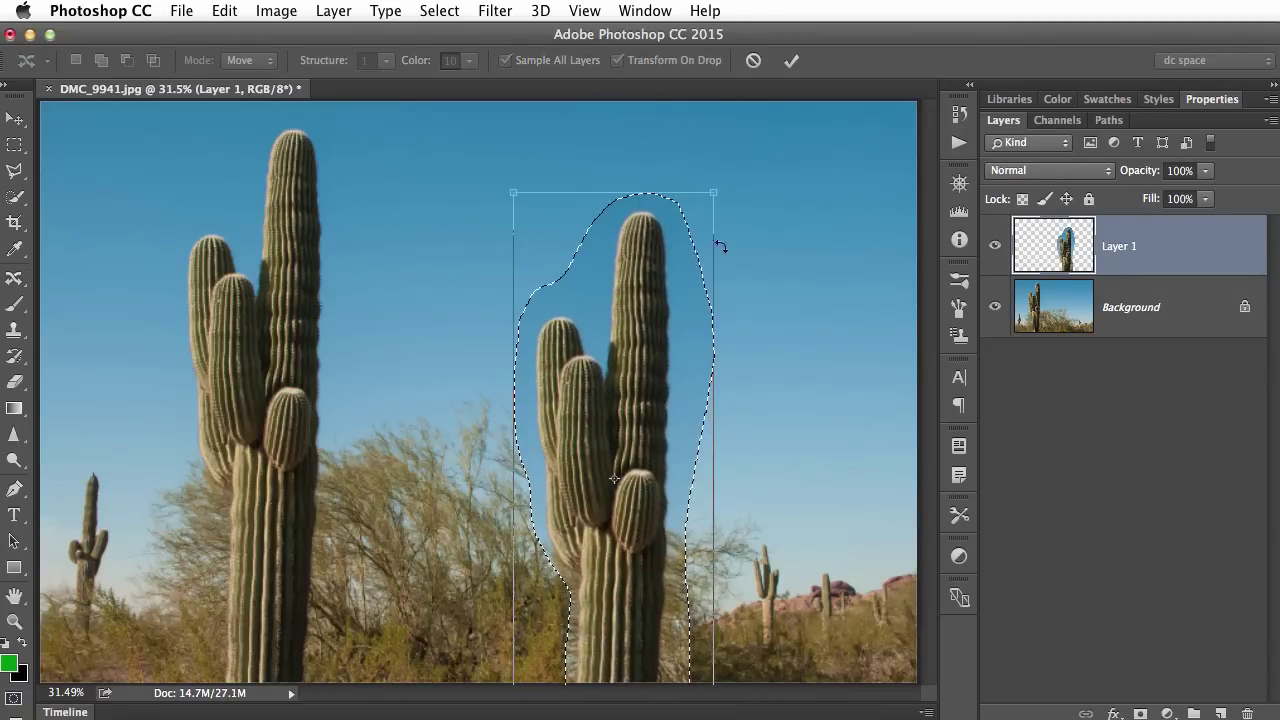
left_click_drag(713, 193, 782, 112)
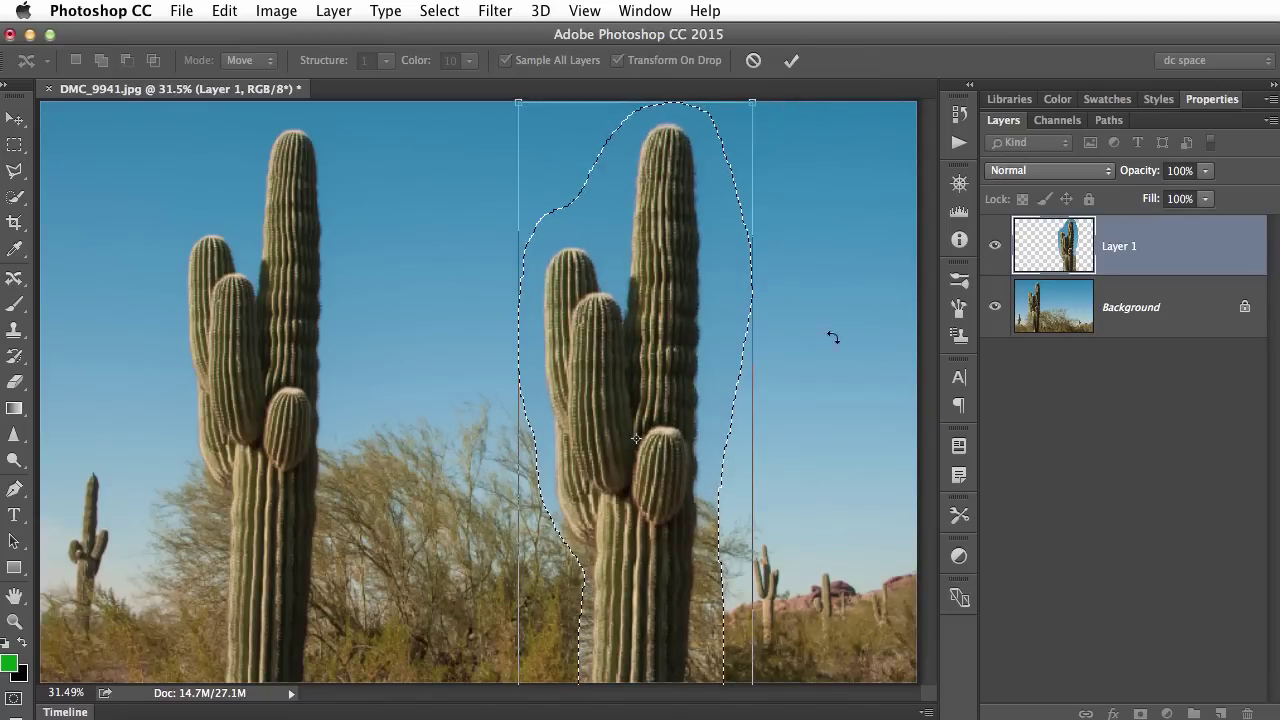
left_click_drag(826, 298, 832, 309)
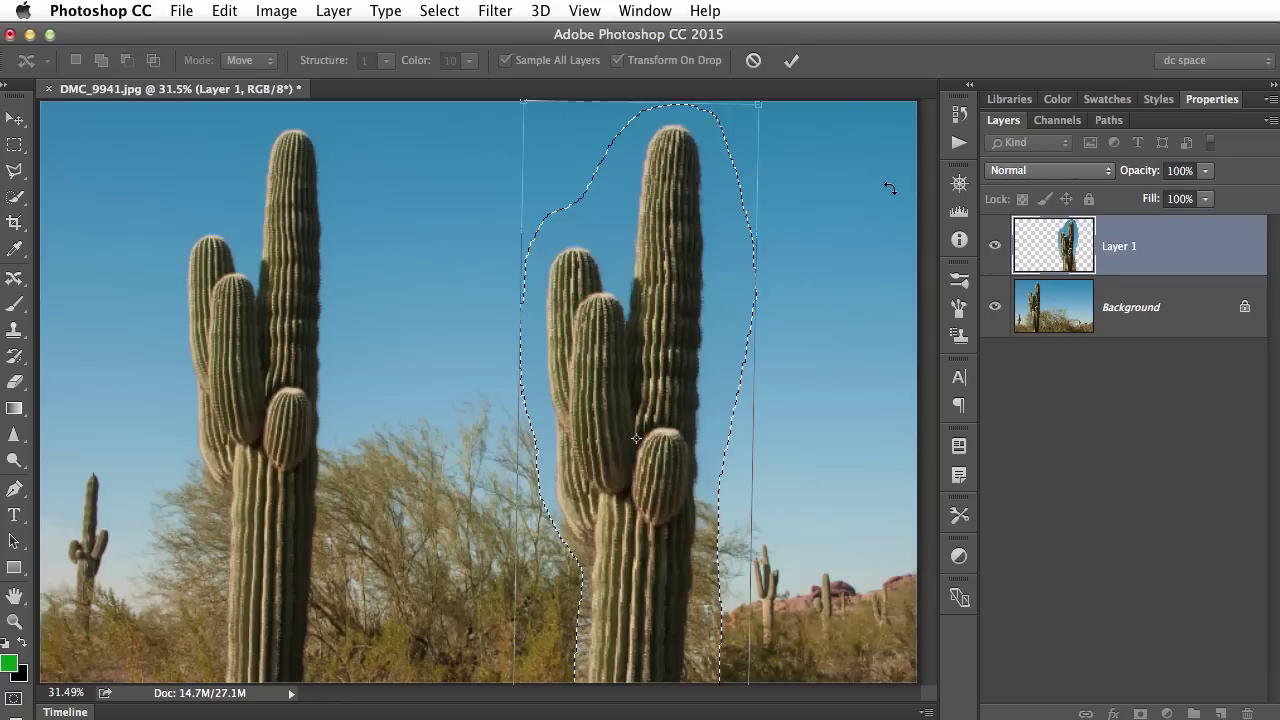
key("Return")
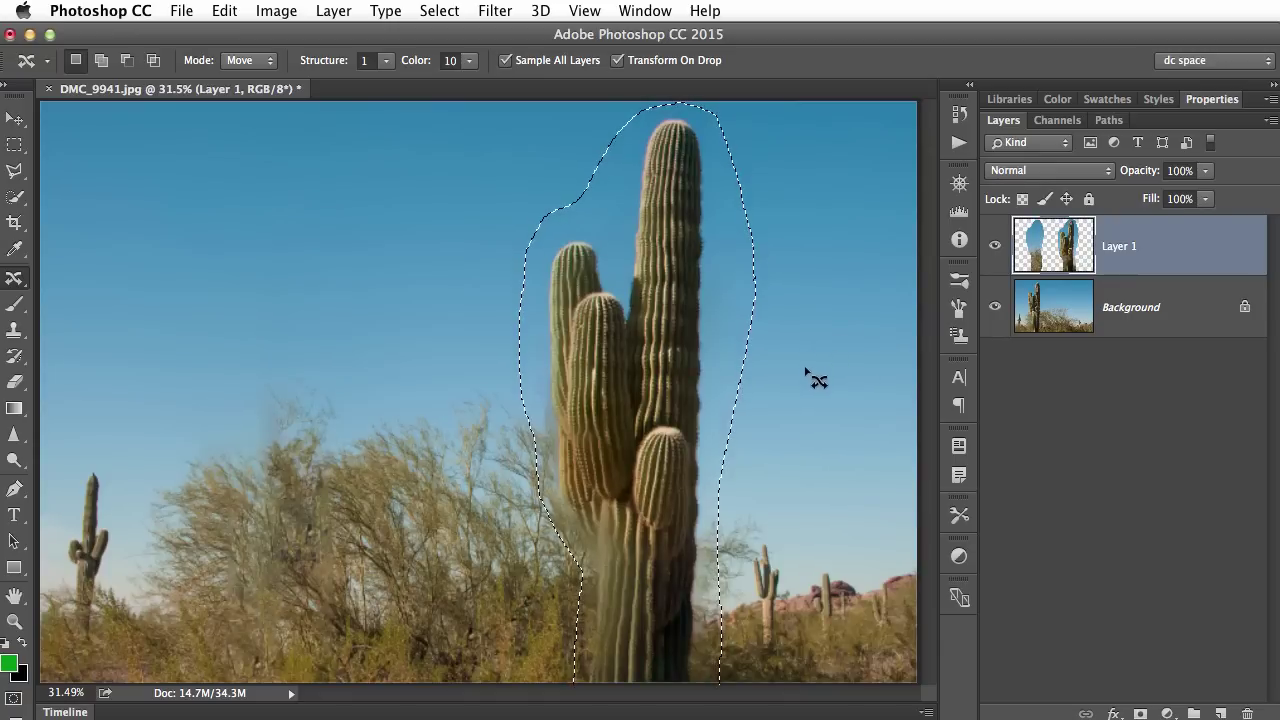
Deselect the relocated cactus.
key("super+d")
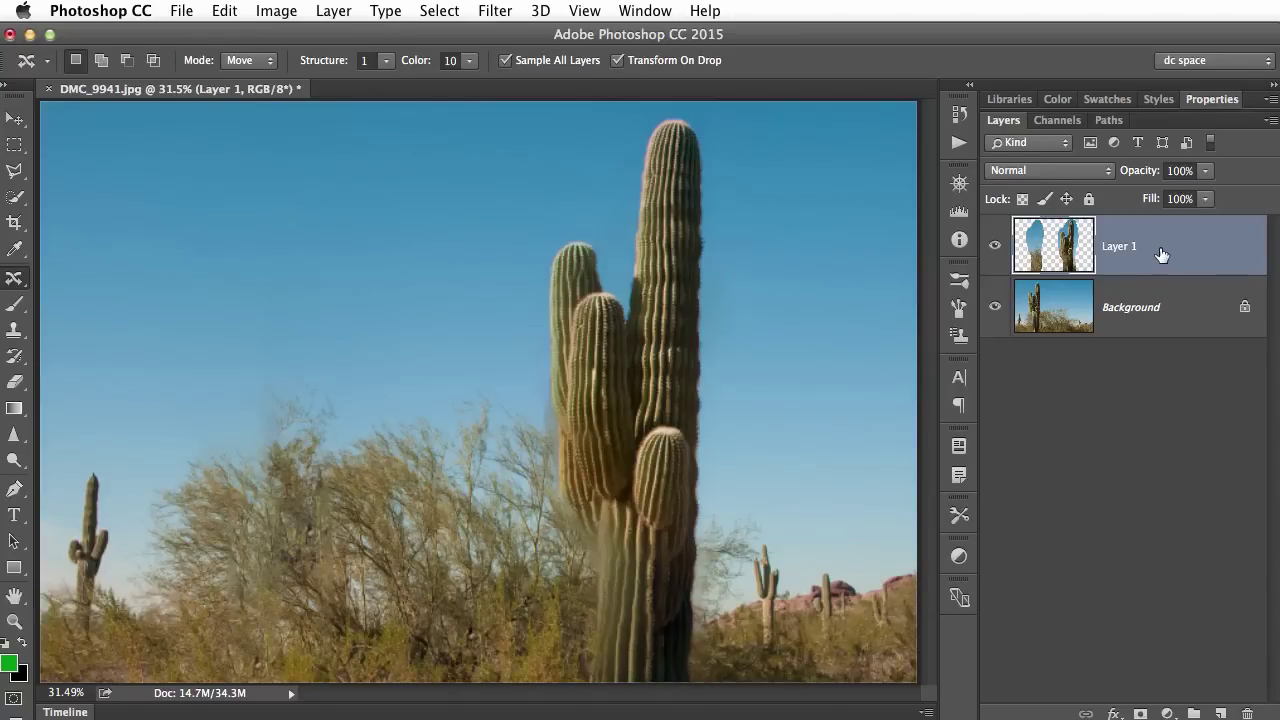
Delete Layer 1, then convert the Background to a smart object and undo it.
key("Delete")
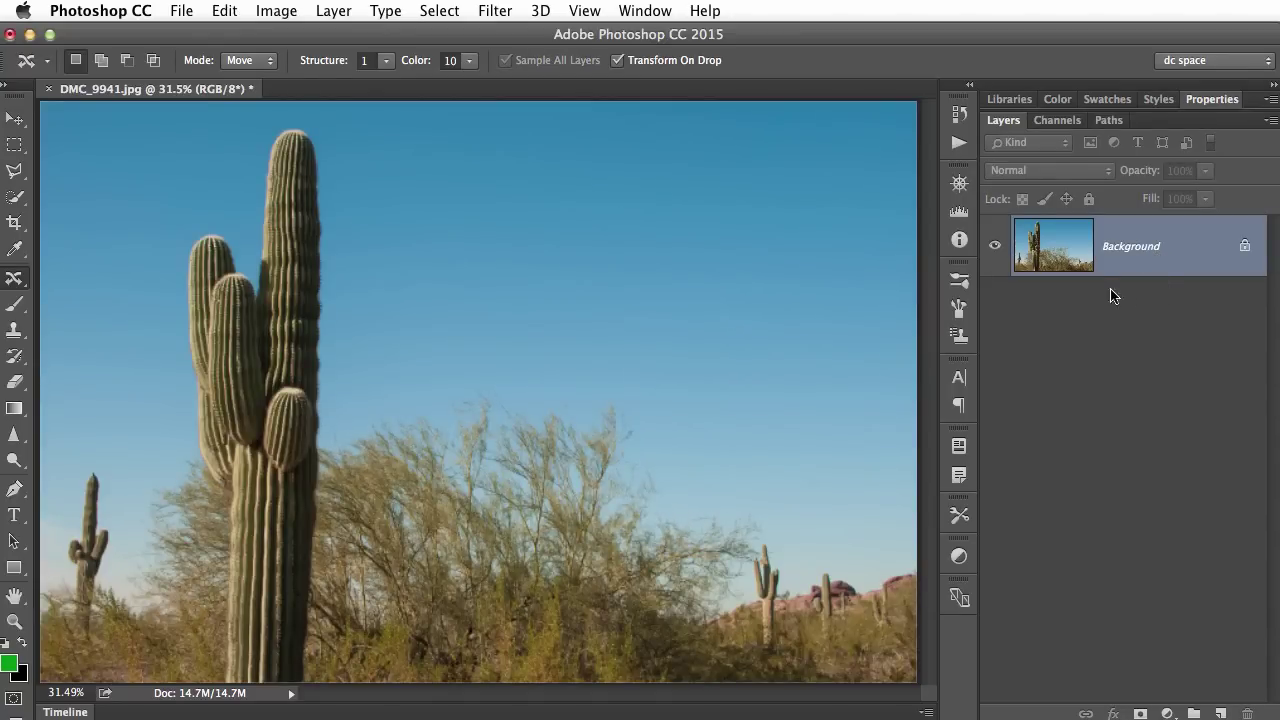
right_click(1150, 271)
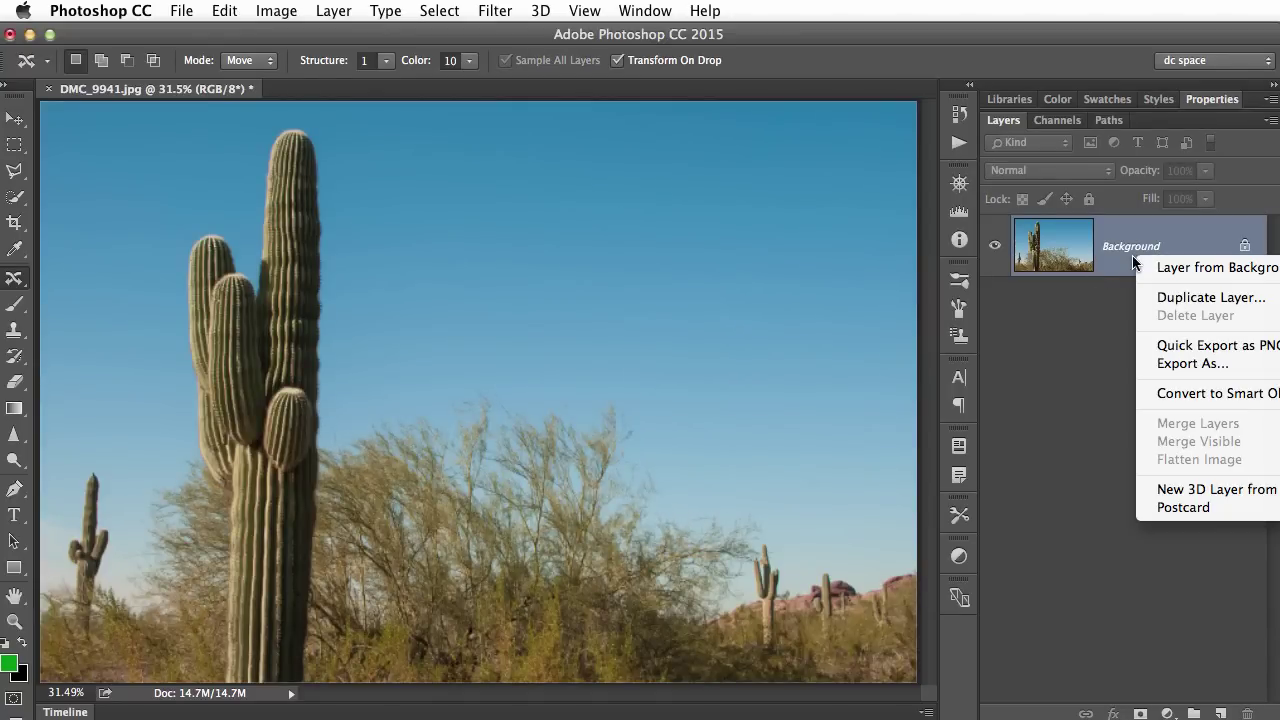
left_click(1158, 395)
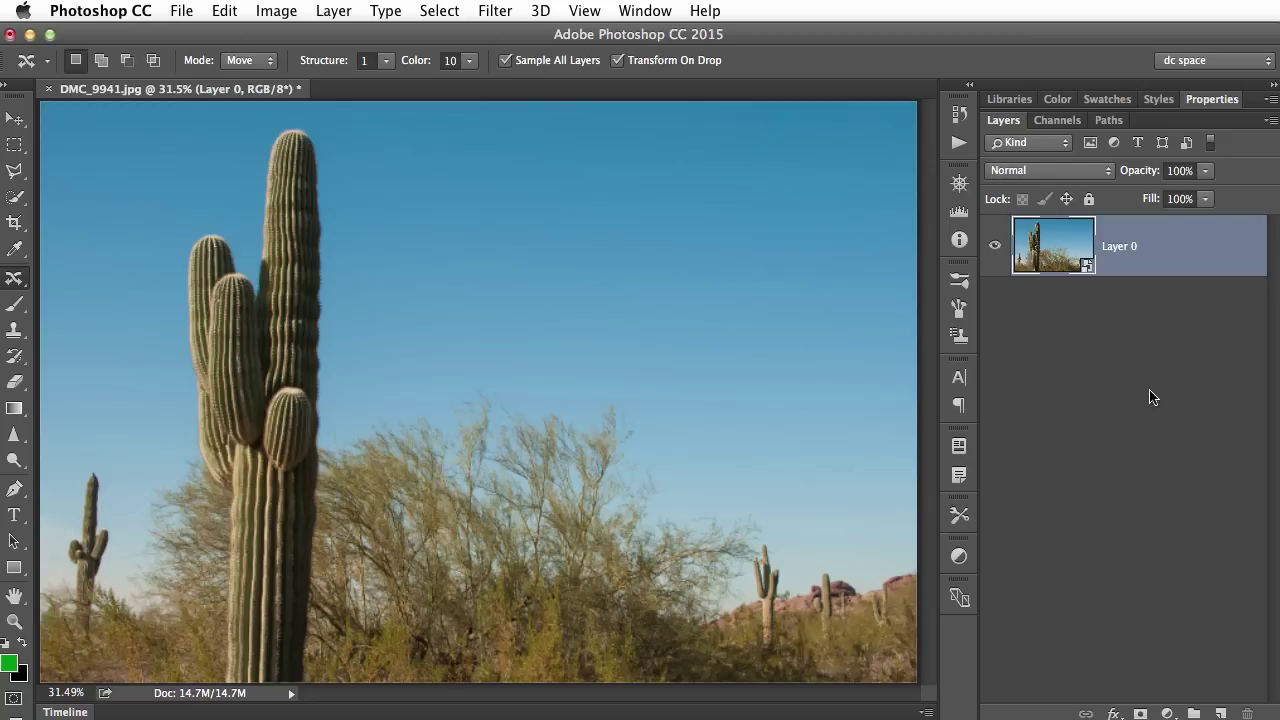
key("super+z")
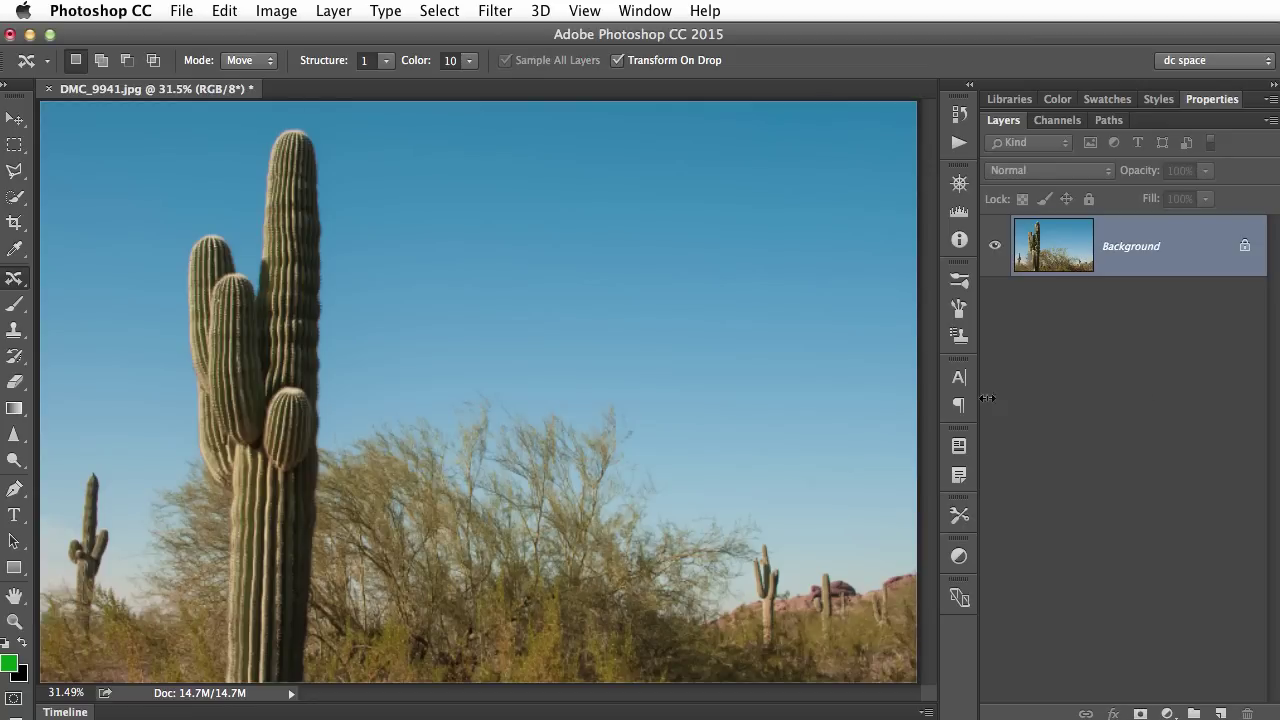
Convert the Background layer to a smart object named Layer 0.
left_click(277, 10)
mouse_move(290, 68)
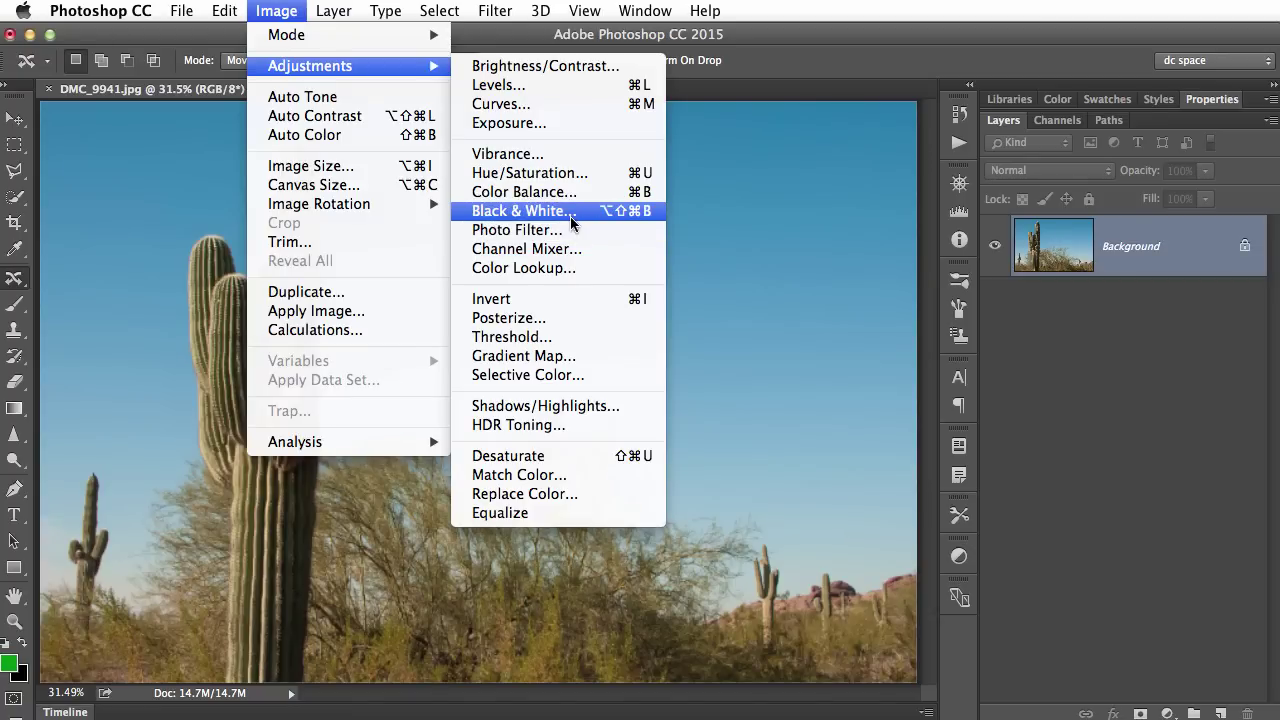
left_click(1050, 263)
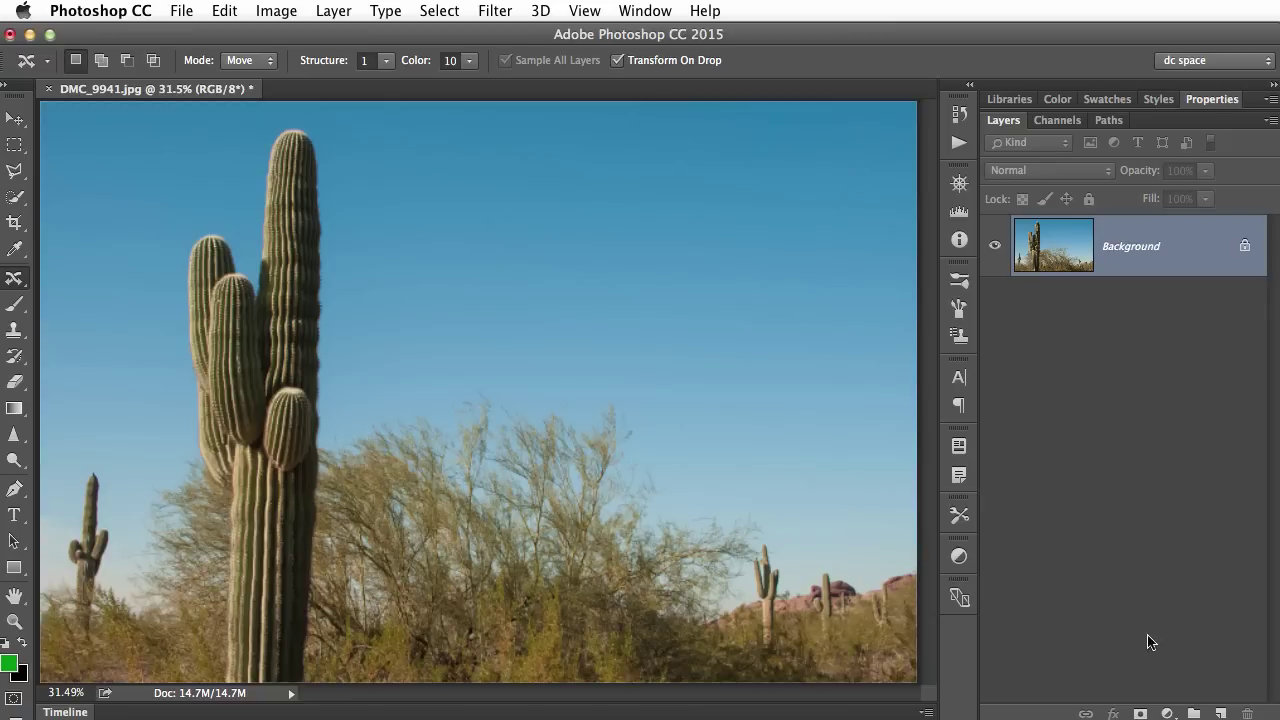
right_click(1150, 257)
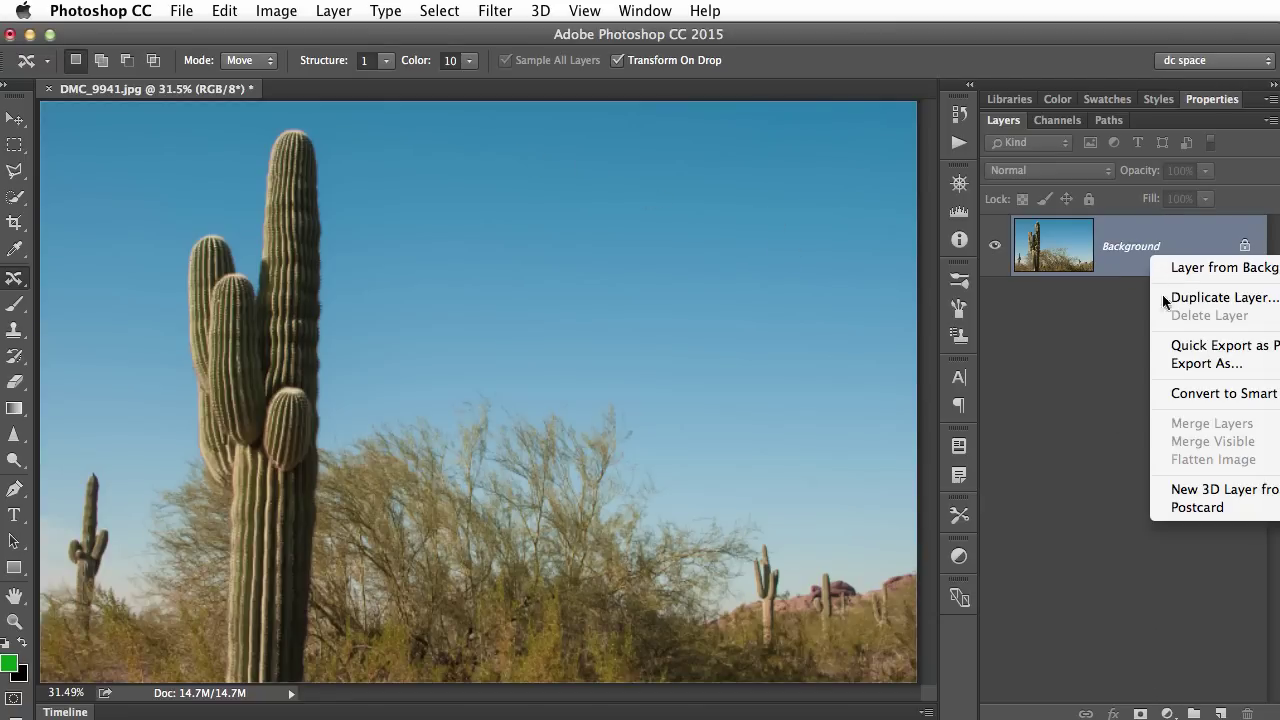
left_click(1183, 393)
Apply a Levels smart filter with the white input point at 121.
left_click(287, 10)
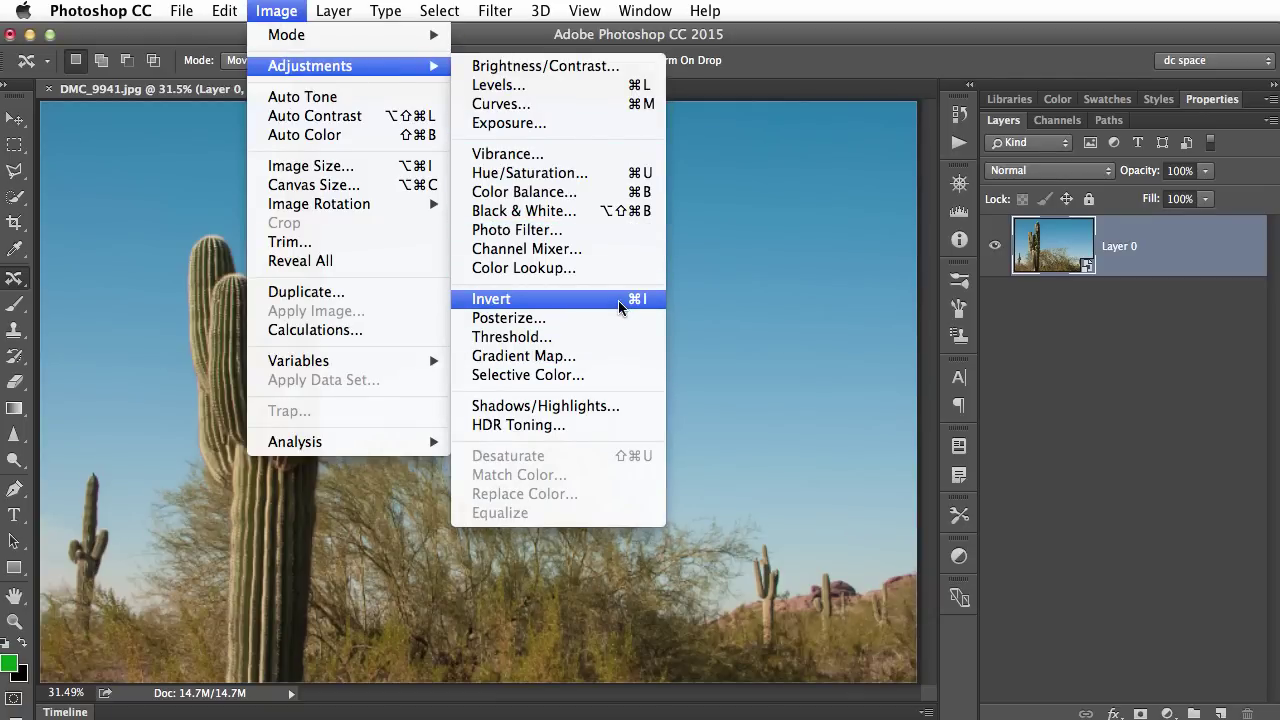
left_click(577, 88)
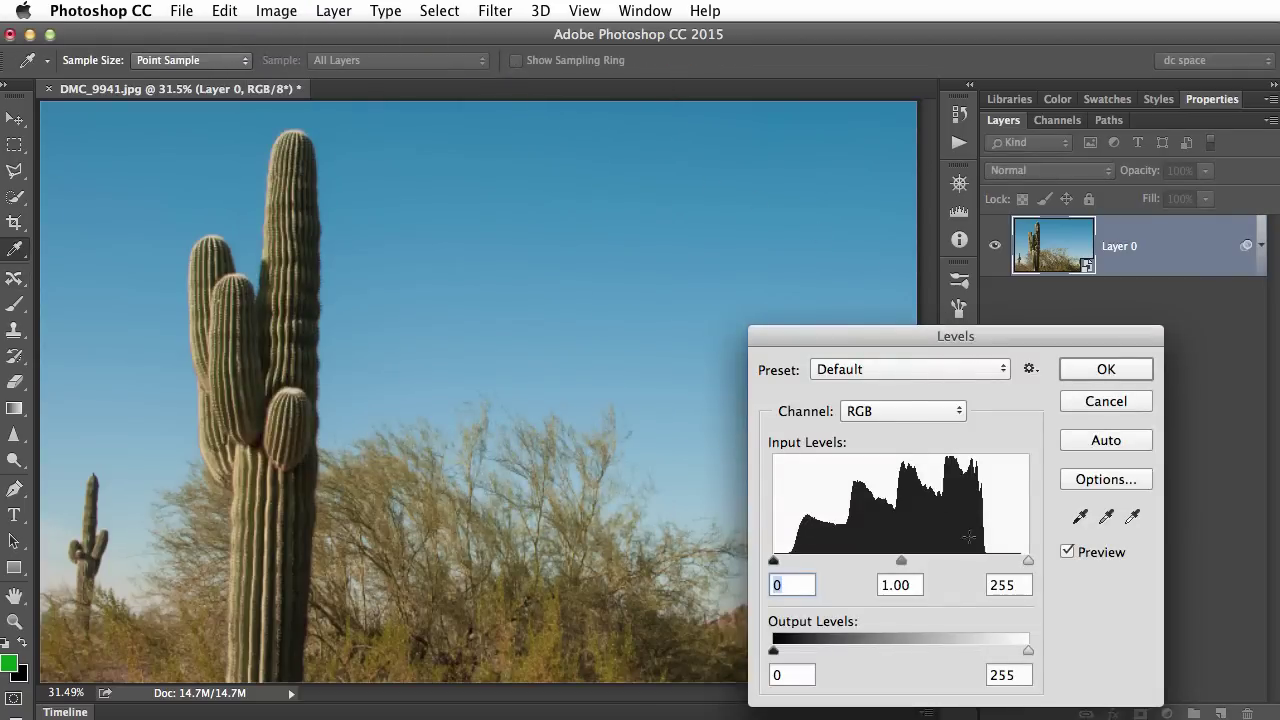
left_click_drag(1026, 564, 894, 560)
left_click(1092, 368)
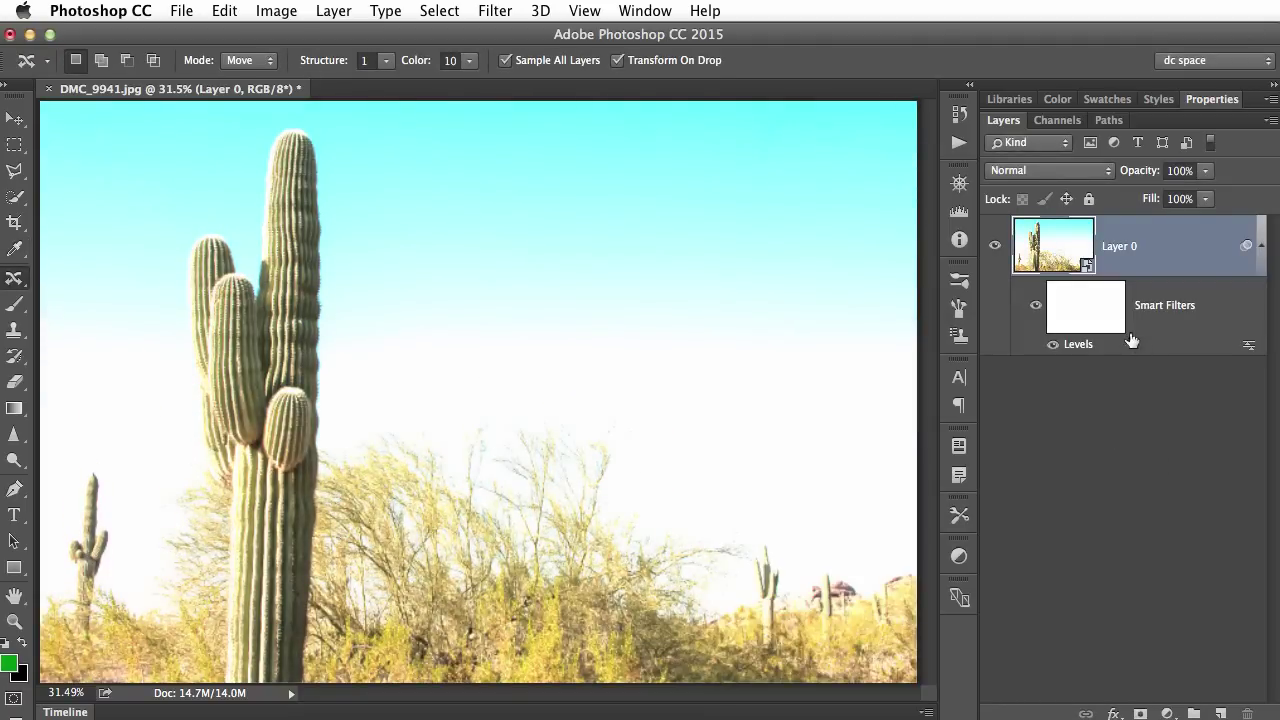
Revise the Levels smart filter's white point to 181.
double_click(1079, 345)
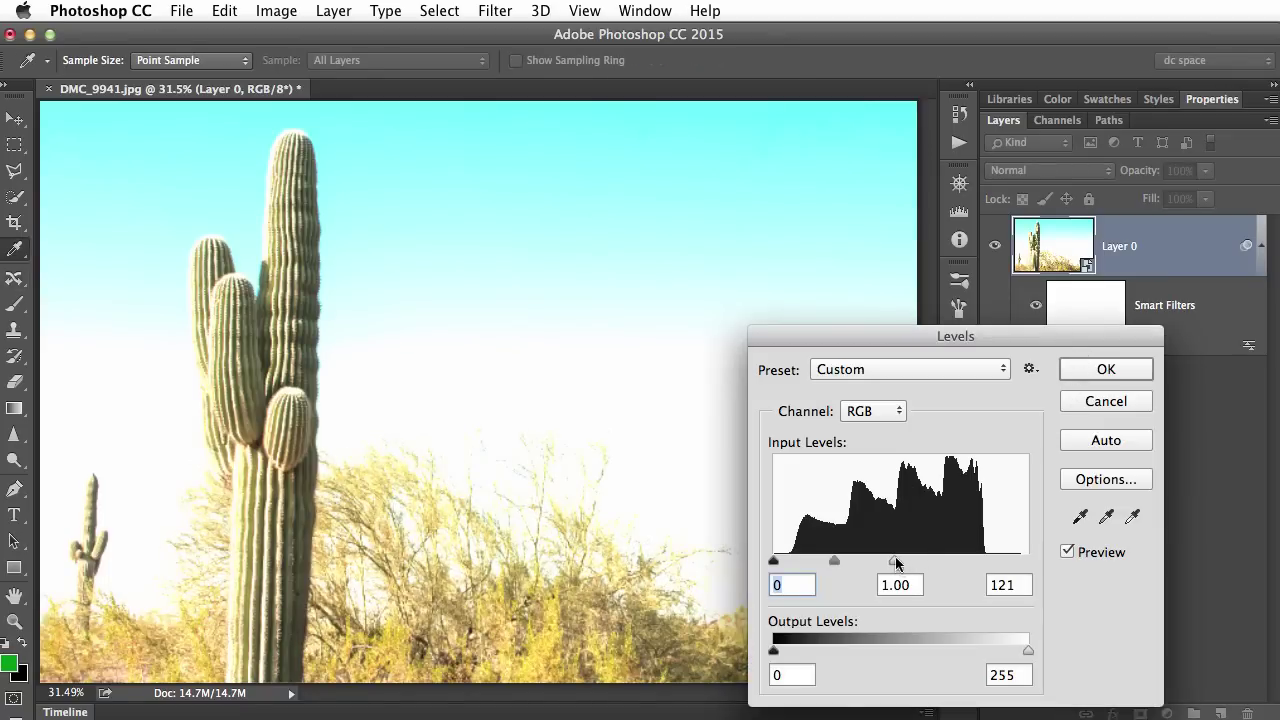
left_click_drag(895, 562, 954, 562)
left_click(1105, 370)
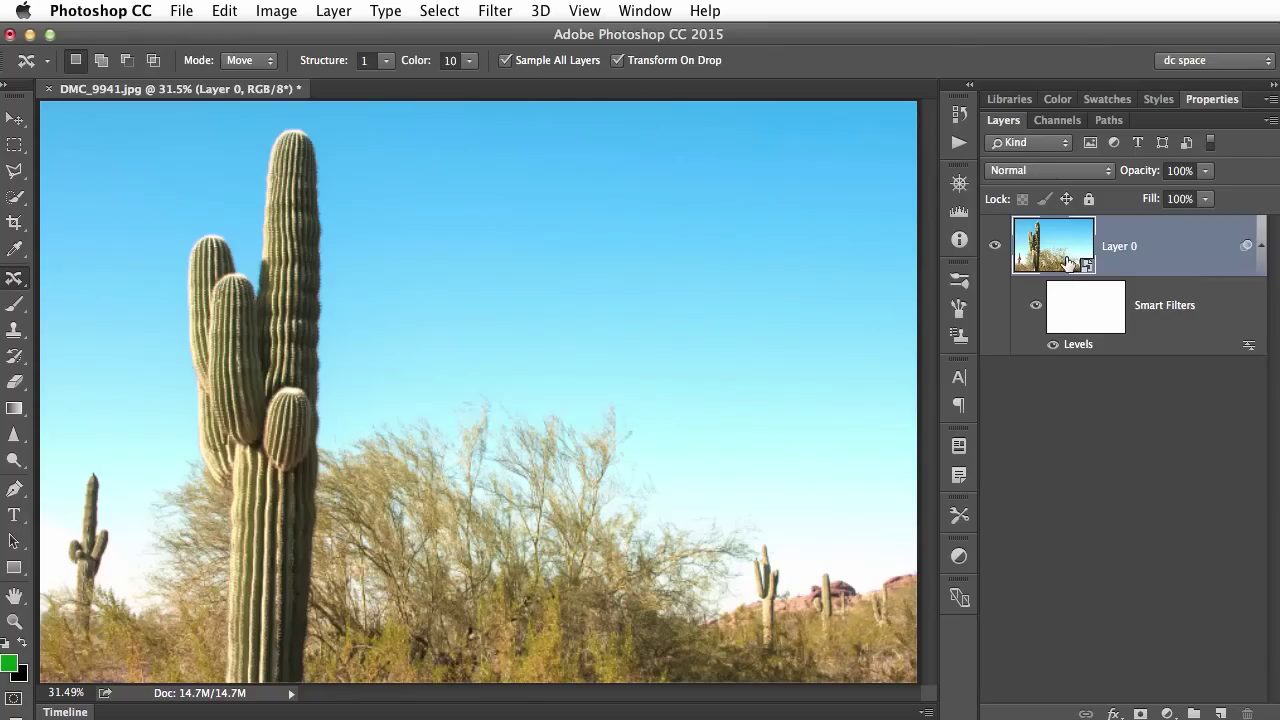
Undo to the bare Background, then add a Levels layer at white 167 clipped to it.
key("super+alt+z")
key("super+alt+z")
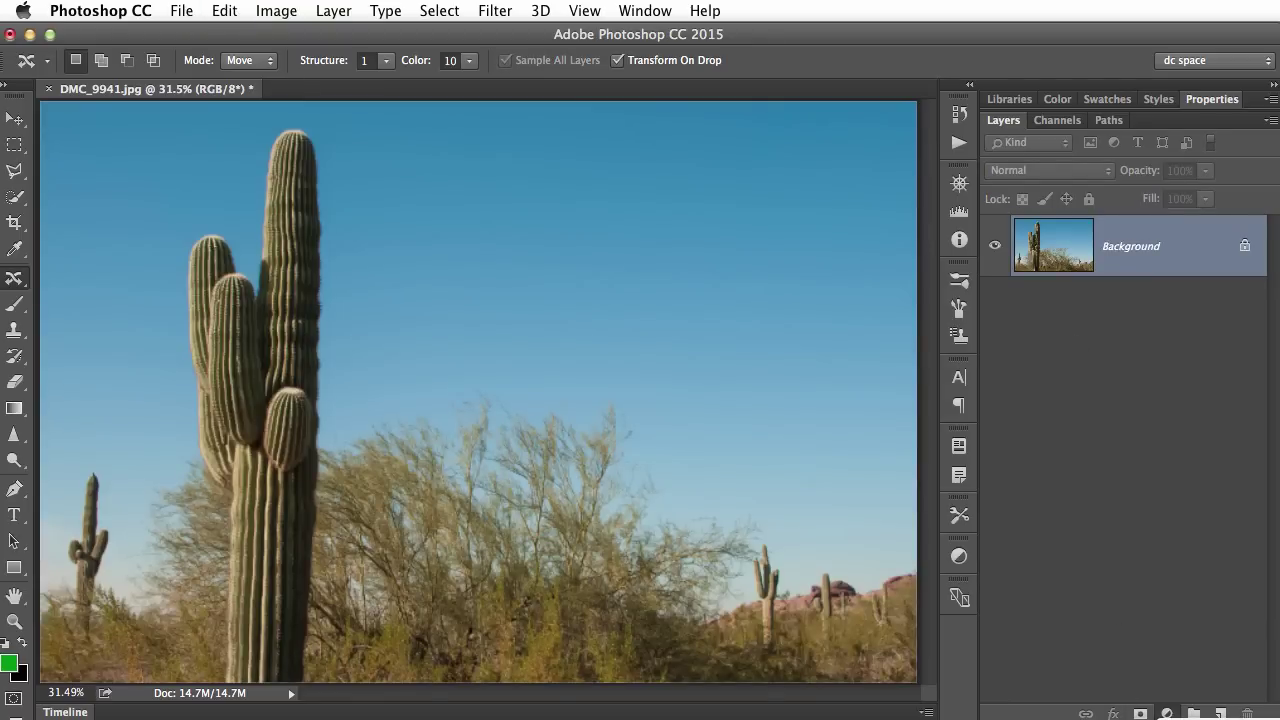
left_click(1166, 713)
left_click(1183, 371)
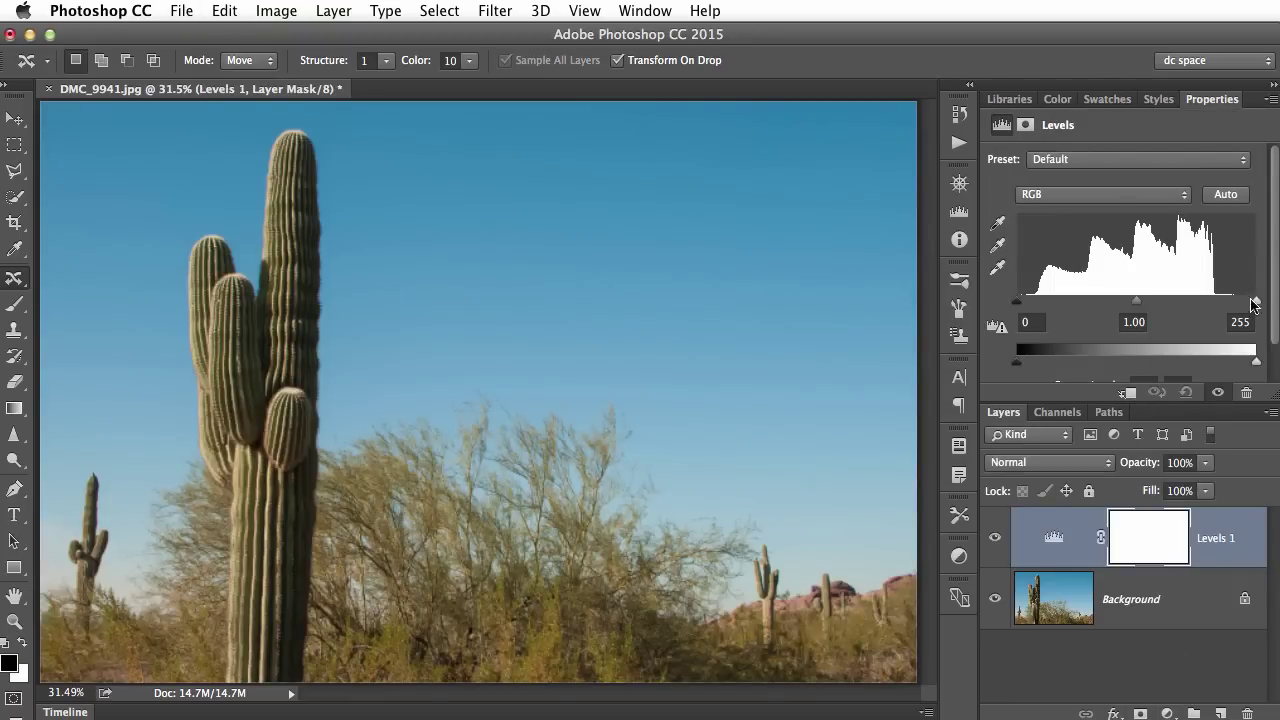
left_click_drag(1254, 304, 1172, 286)
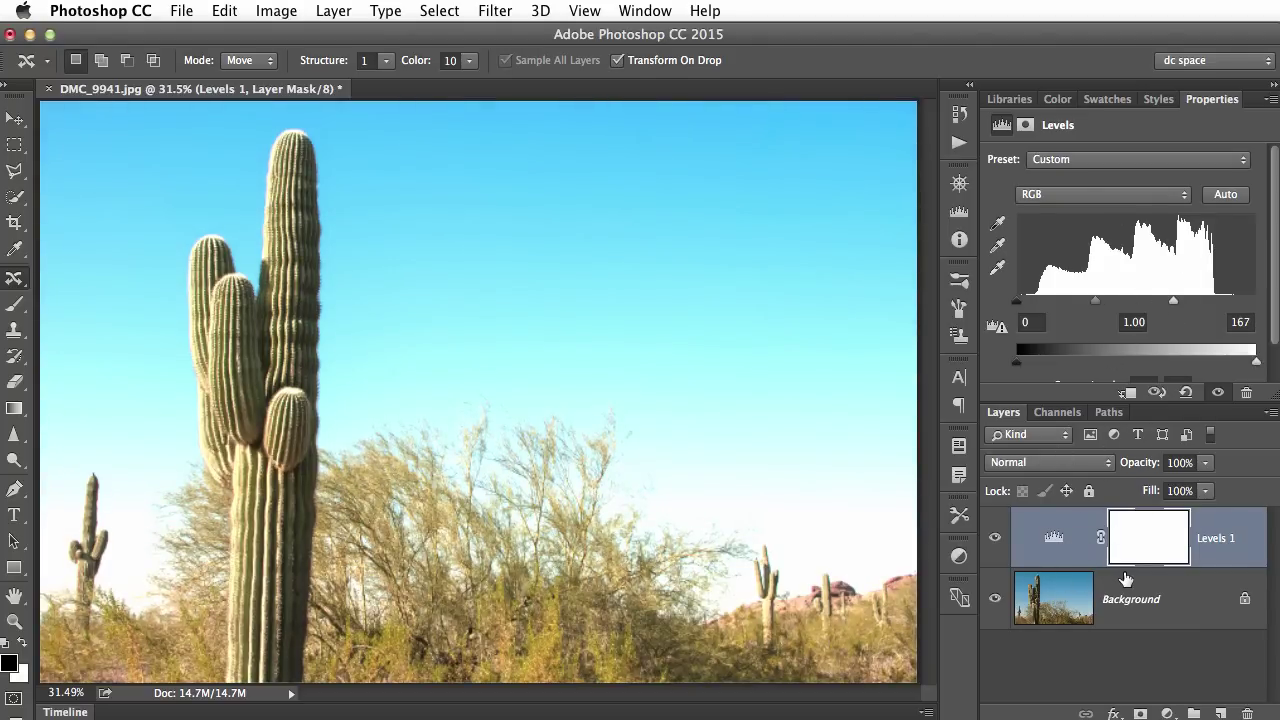
left_click_drag(1096, 558, 1100, 560)
left_click(1102, 560, "alt")
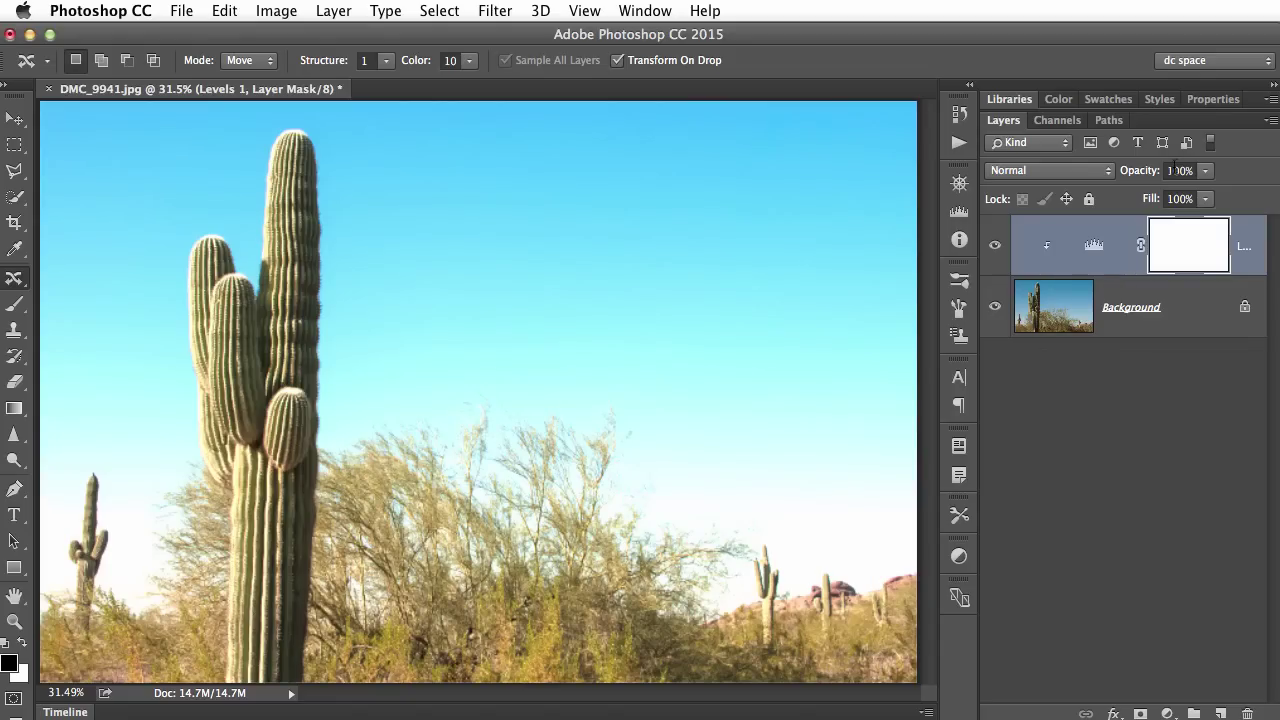
Delete the Levels 1 layer and scroll My Library down to its Graphics section.
key("Delete")
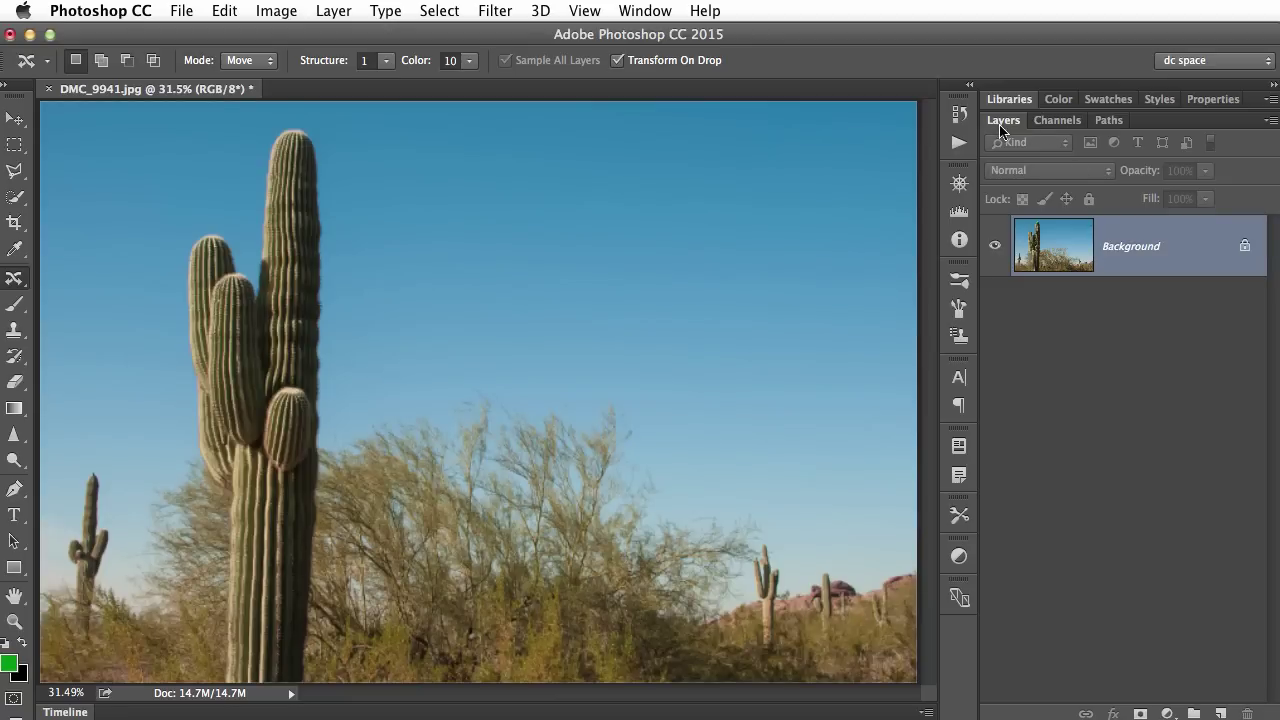
left_click(1010, 106)
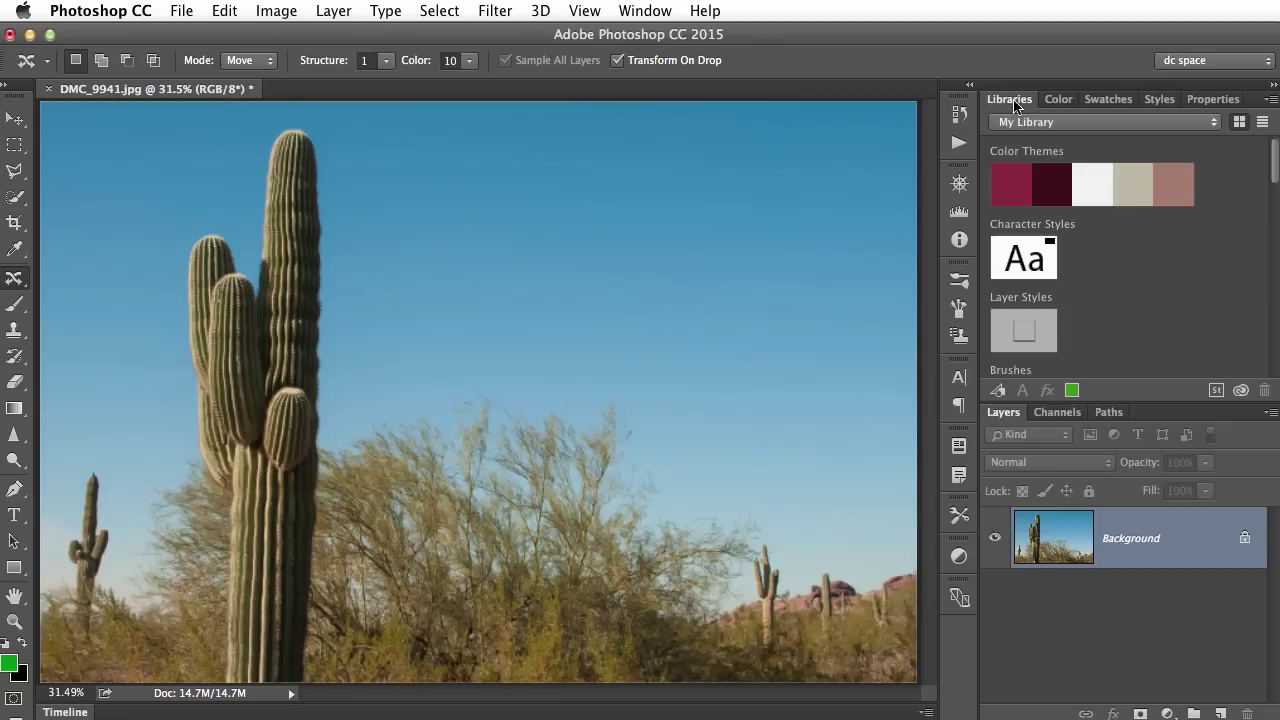
scroll(1274, 222, "down", 3)
left_click_drag(1274, 222, 1274, 325)
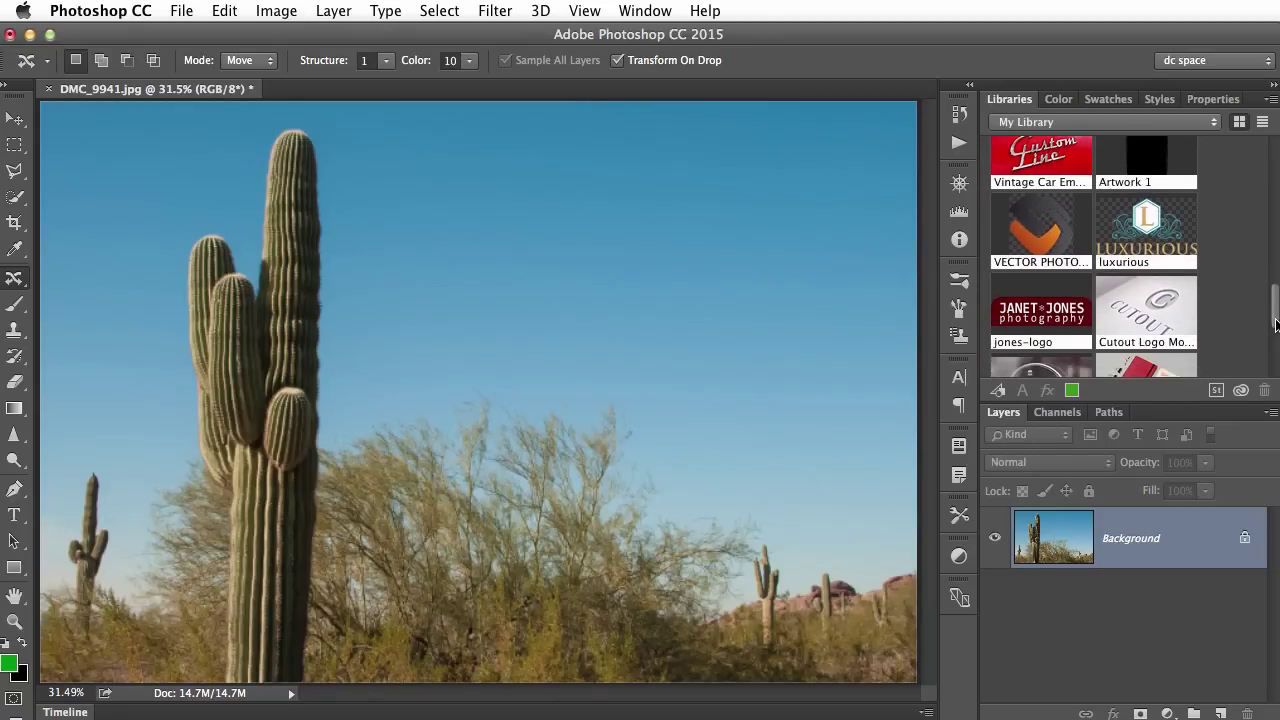
left_click(1147, 226)
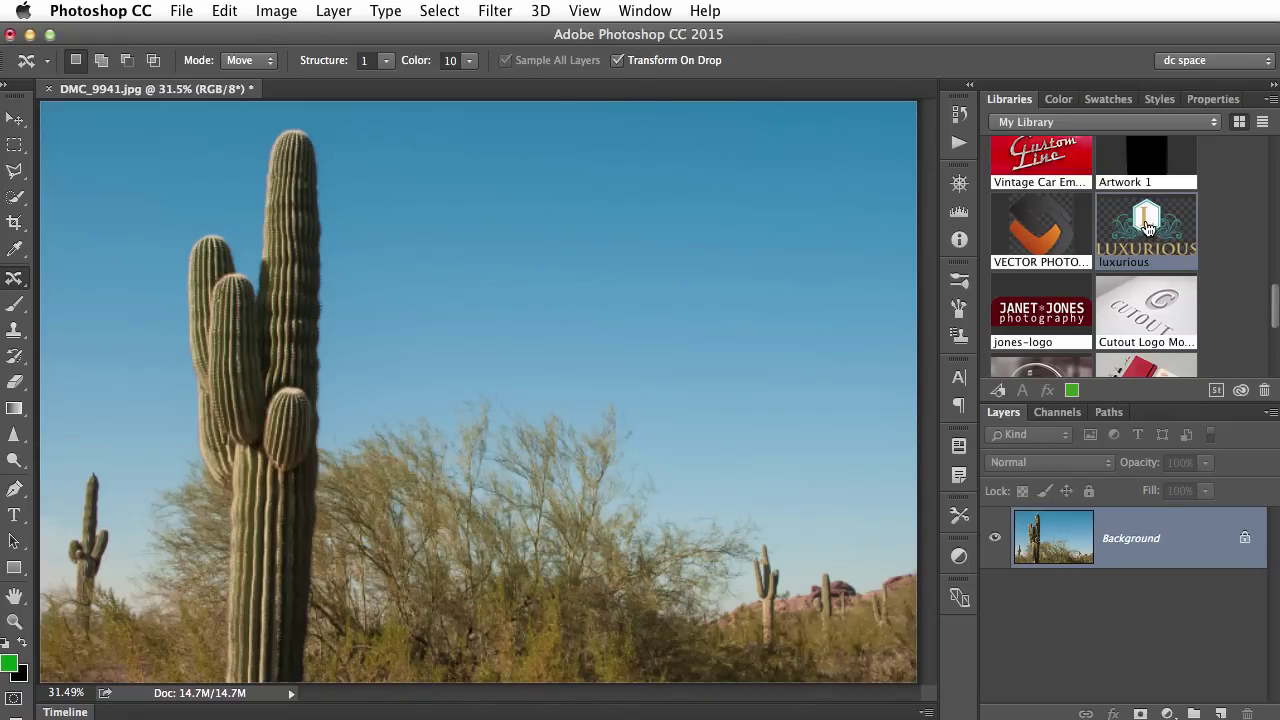
left_click_drag(1148, 228, 705, 320)
left_click_drag(545, 311, 471, 320)
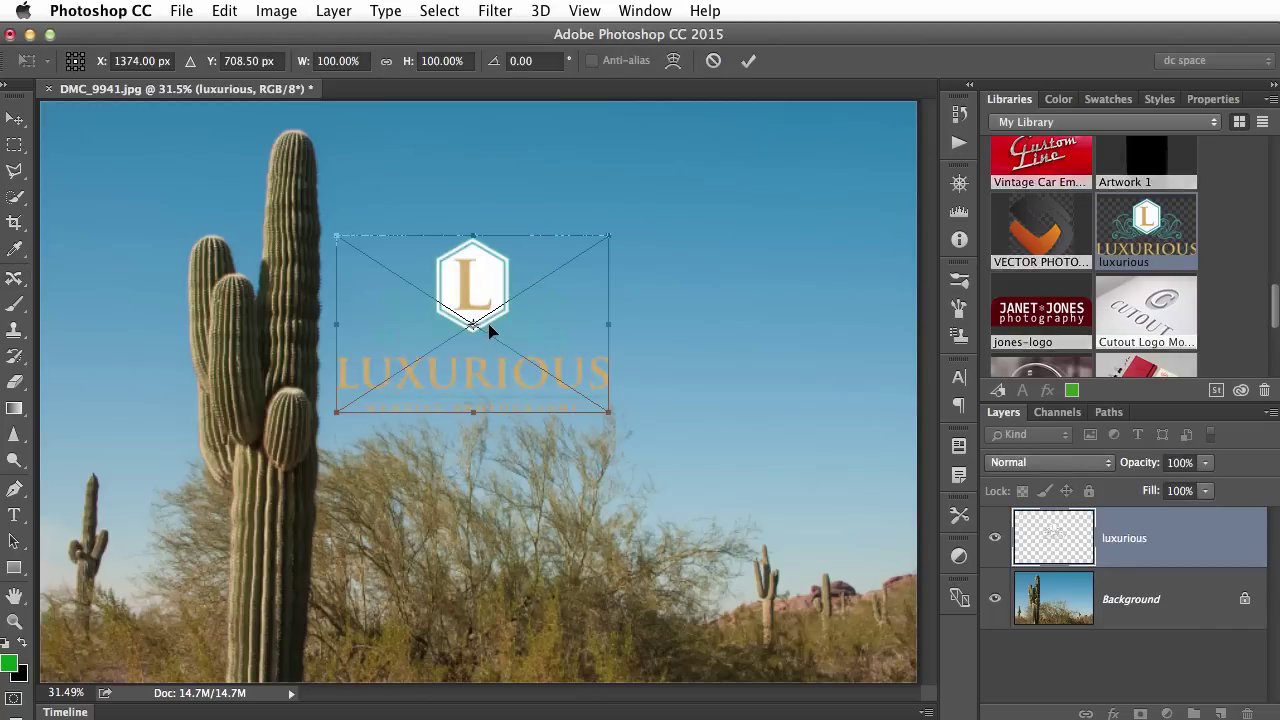
key("Return")
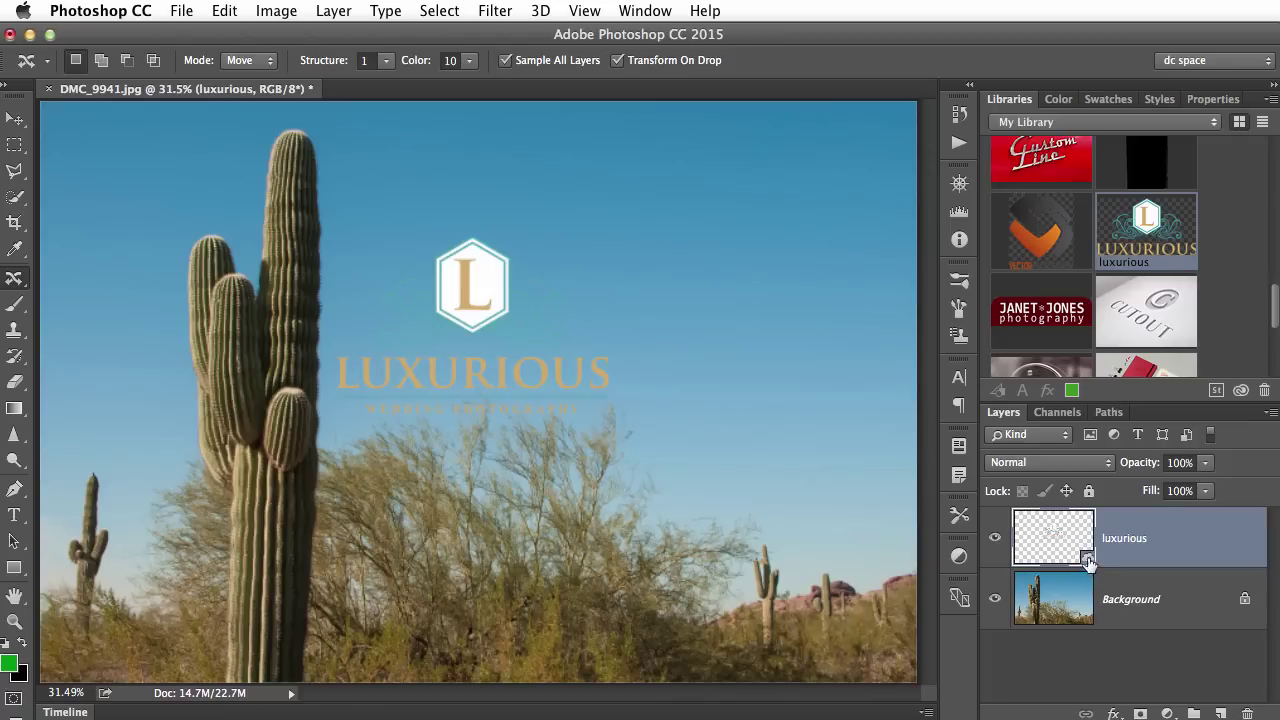
key("super+equal")
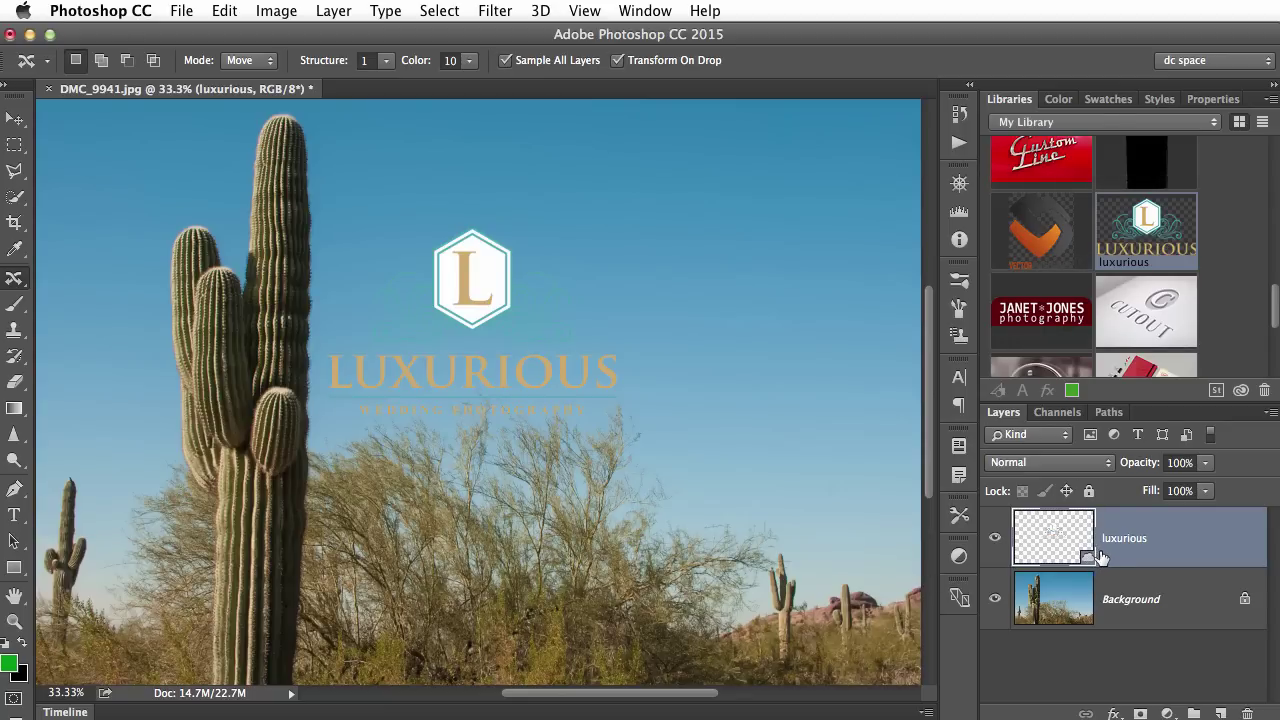
key("Delete")
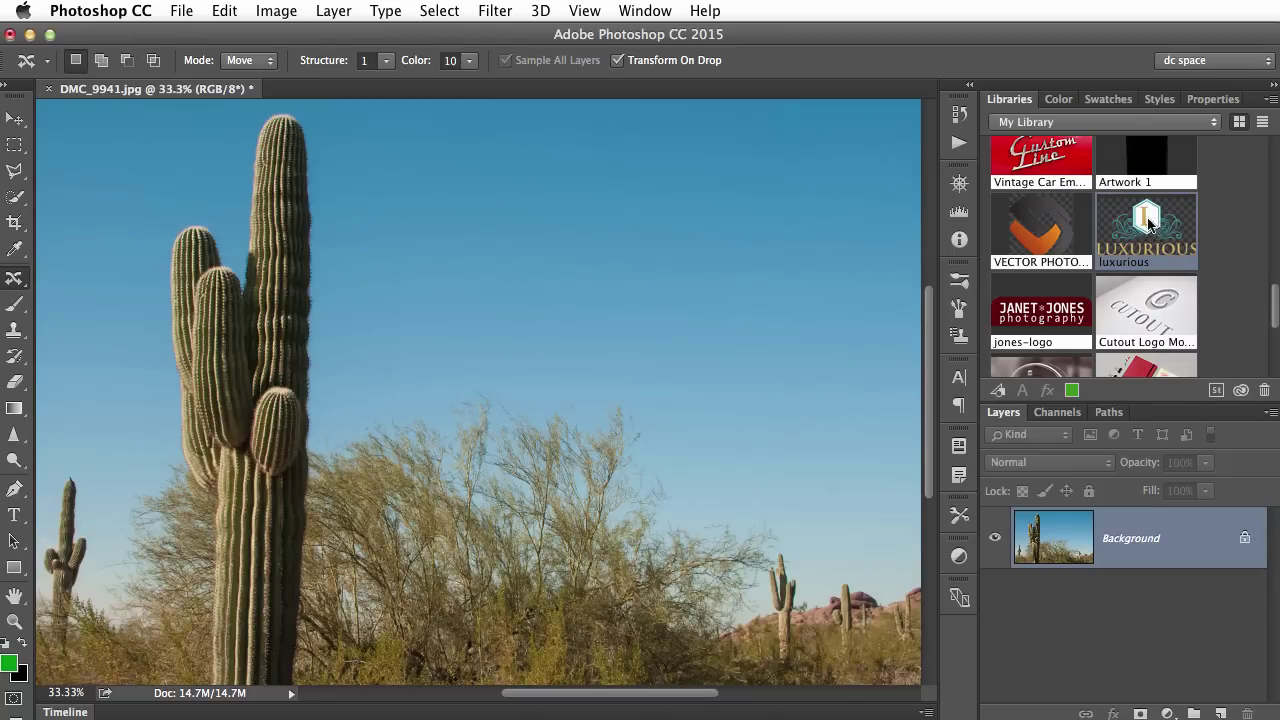
left_click_drag(1150, 226, 746, 310)
left_click_drag(590, 327, 600, 340)
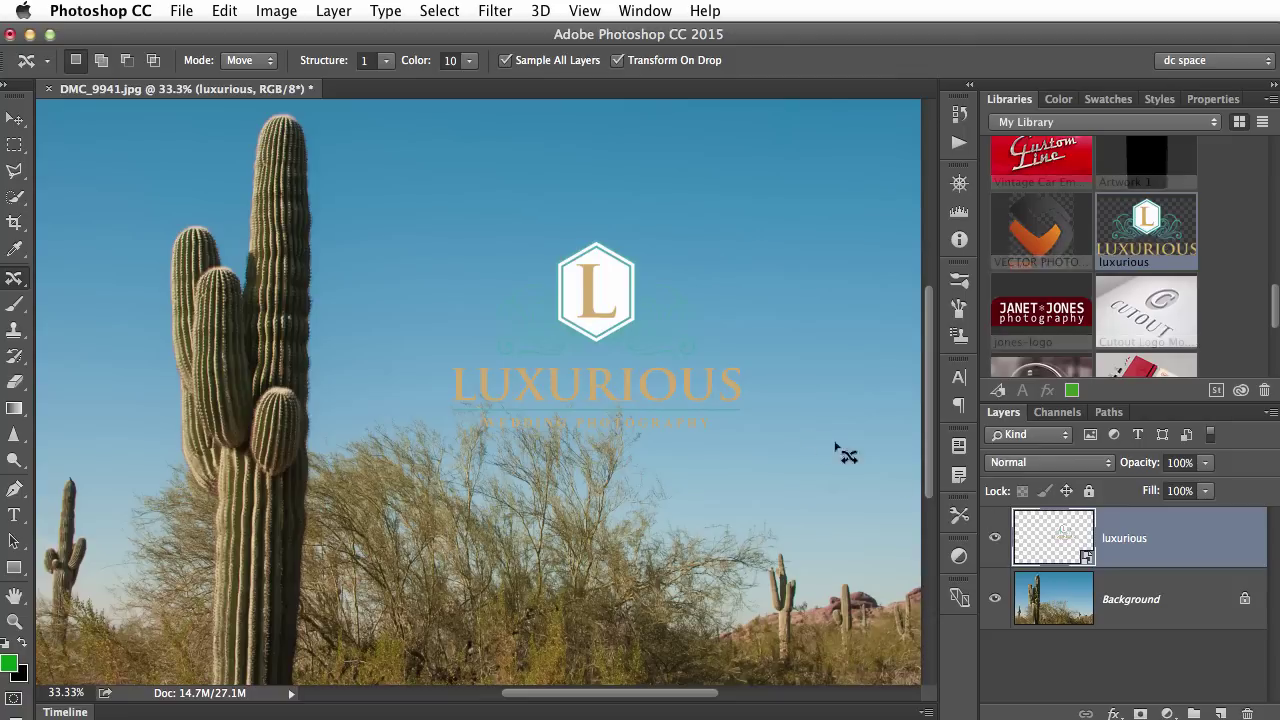
key("super+z")
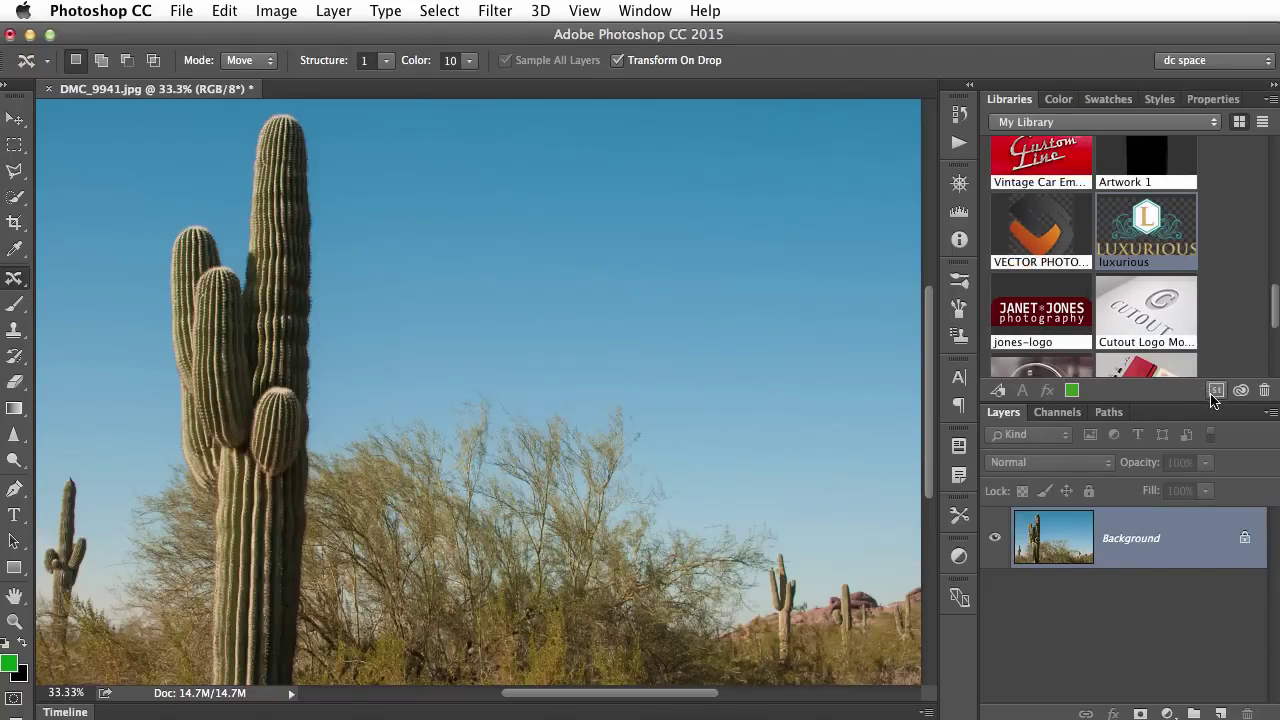
scroll(1274, 314, "up", 10)
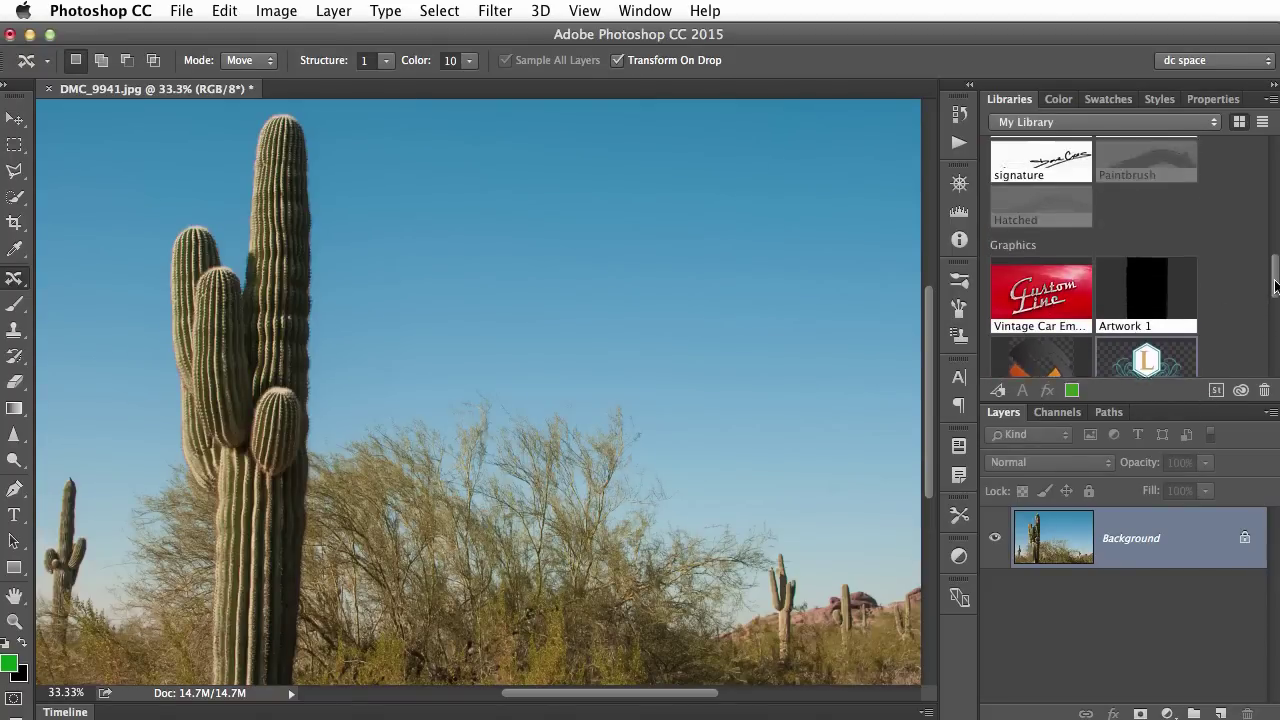
scroll(1278, 265, "down", 2)
scroll(1278, 265, "down", 10)
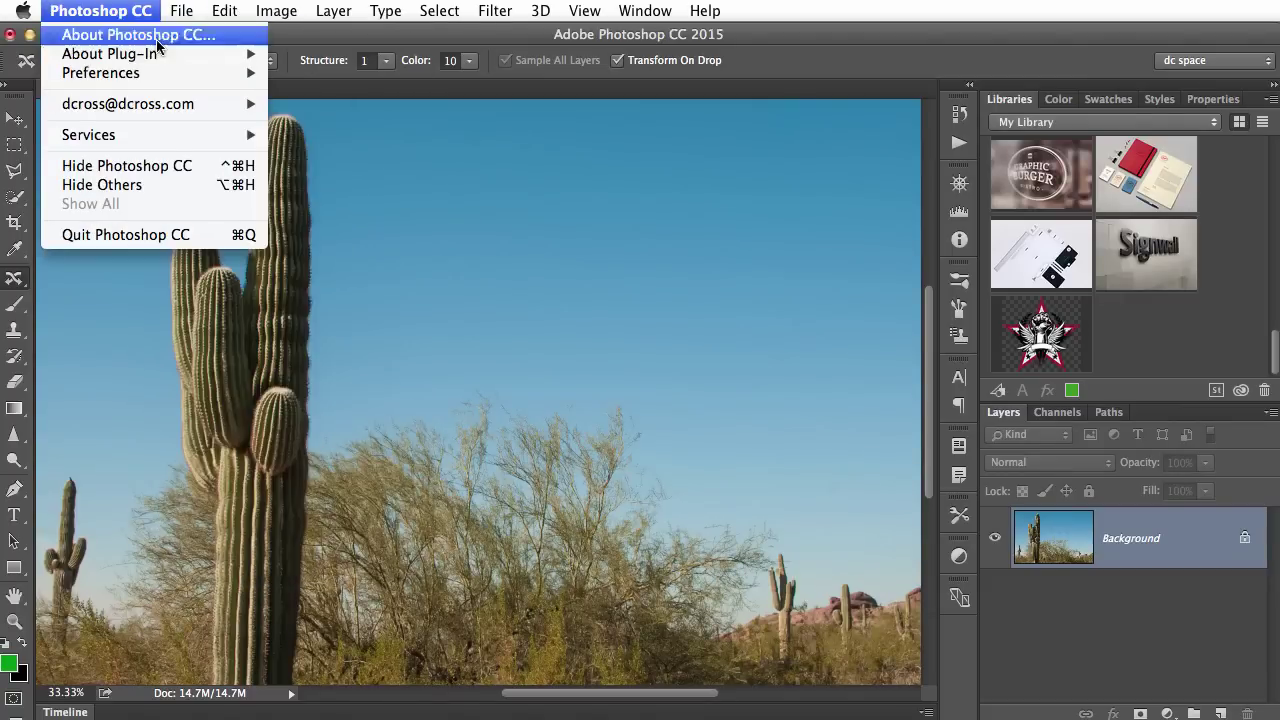
mouse_move(190, 74)
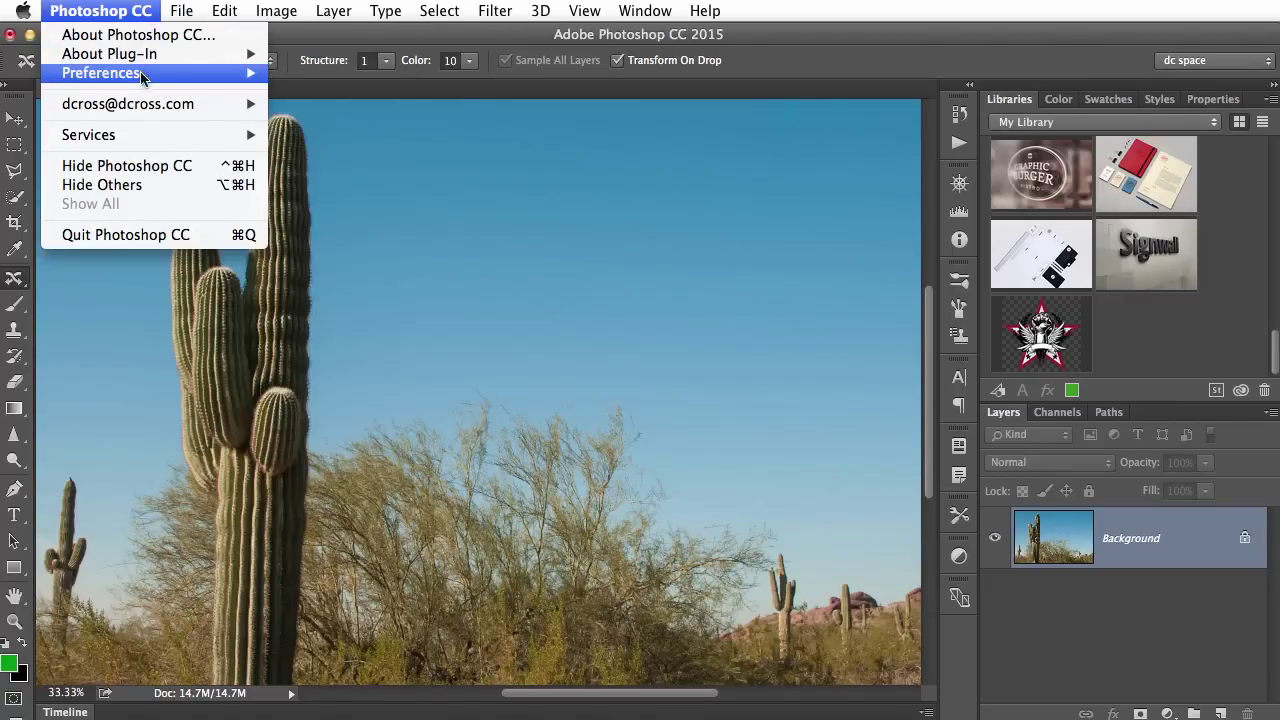
left_click(334, 73)
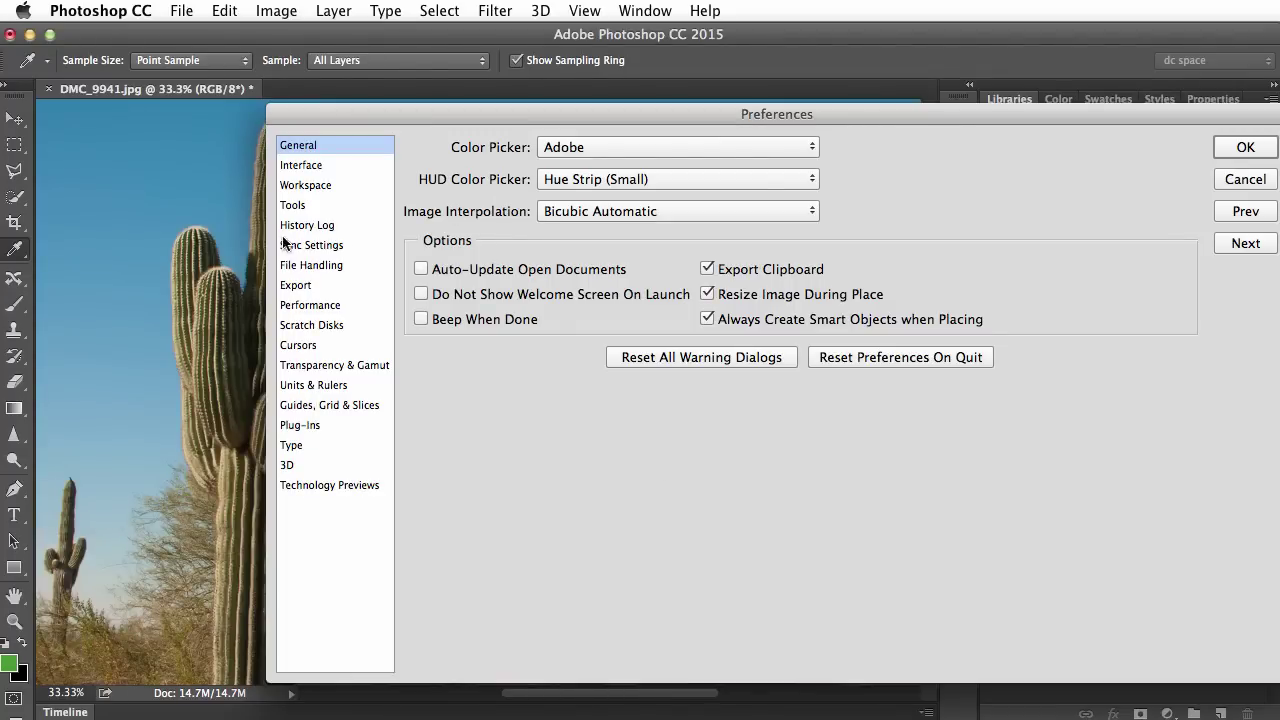
left_click(288, 205)
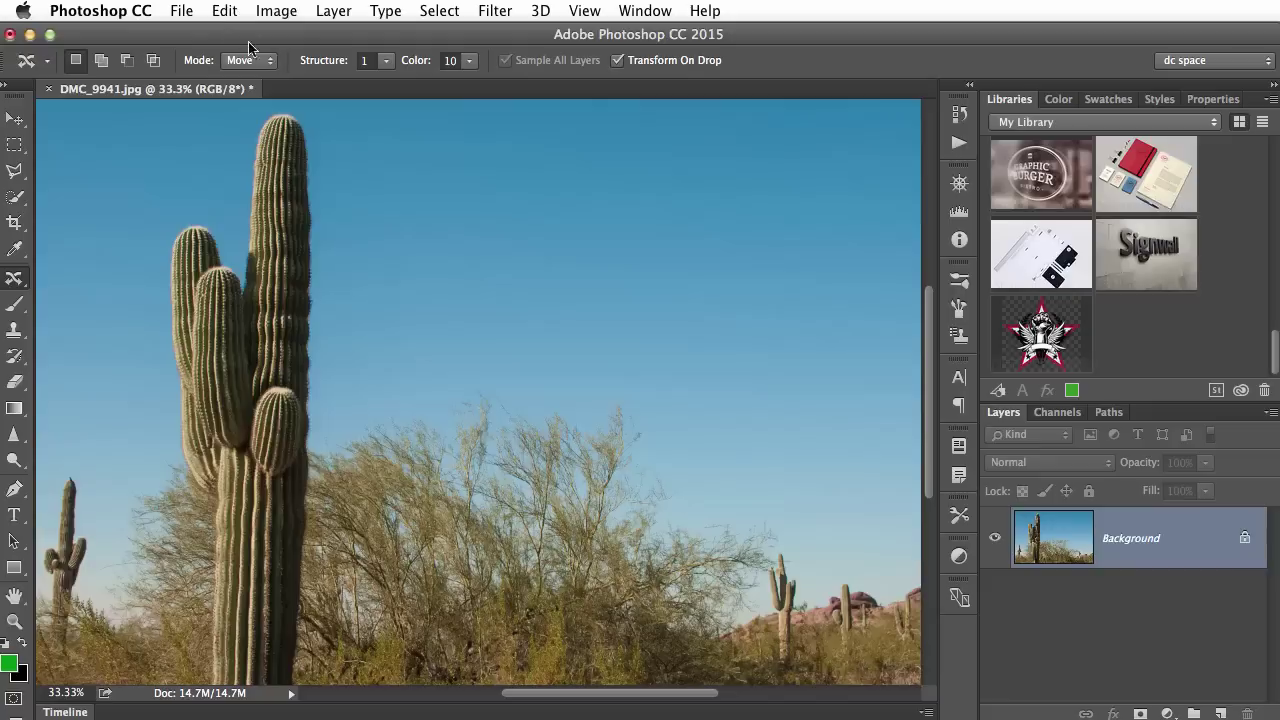
Open the foggy tree photo from recent files and collapse the Libraries panel.
left_click(183, 11)
mouse_move(212, 115)
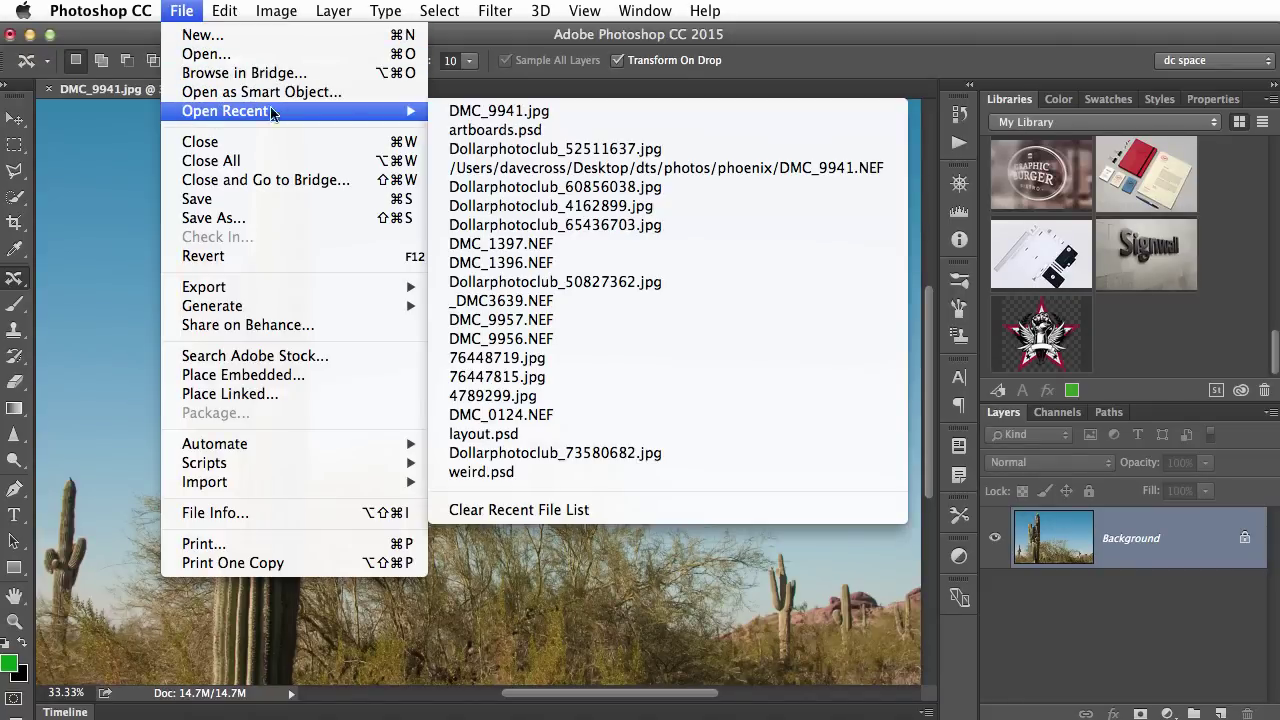
left_click(519, 149)
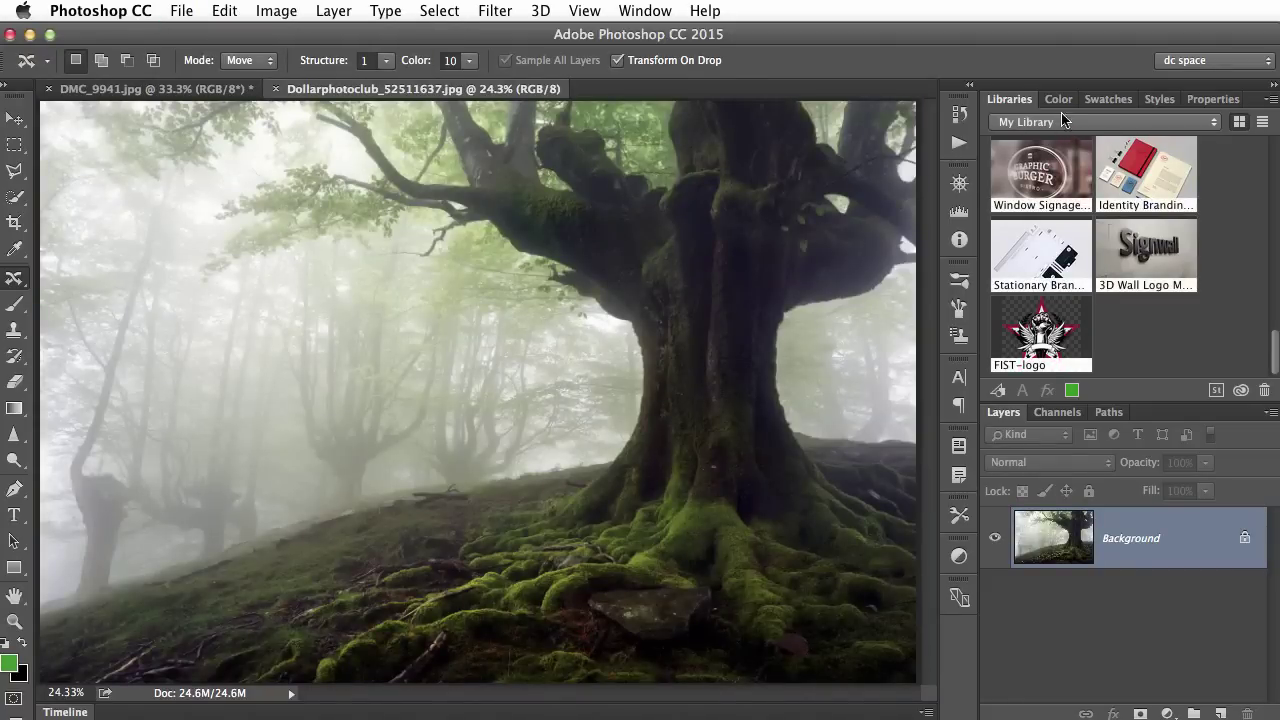
double_click(1005, 100)
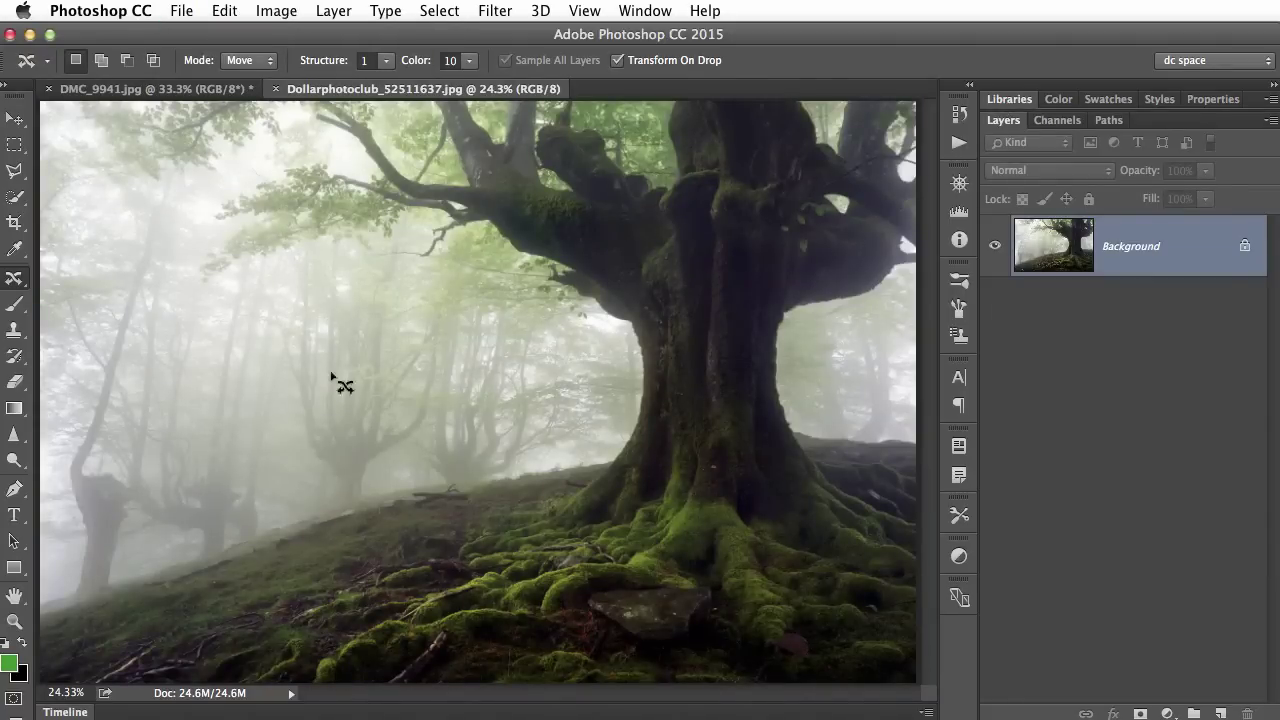
Convert the Background to a smart object and open it in the Camera Raw Filter.
right_click(1152, 254)
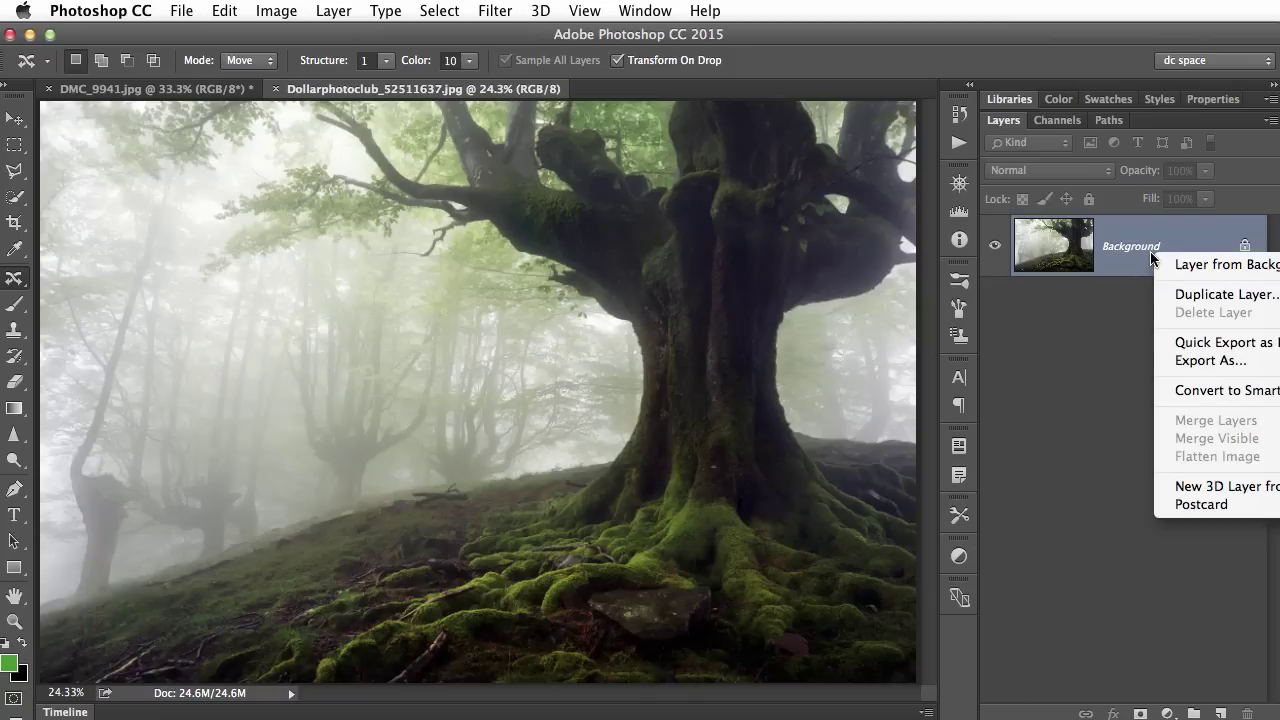
left_click(1199, 391)
left_click(495, 11)
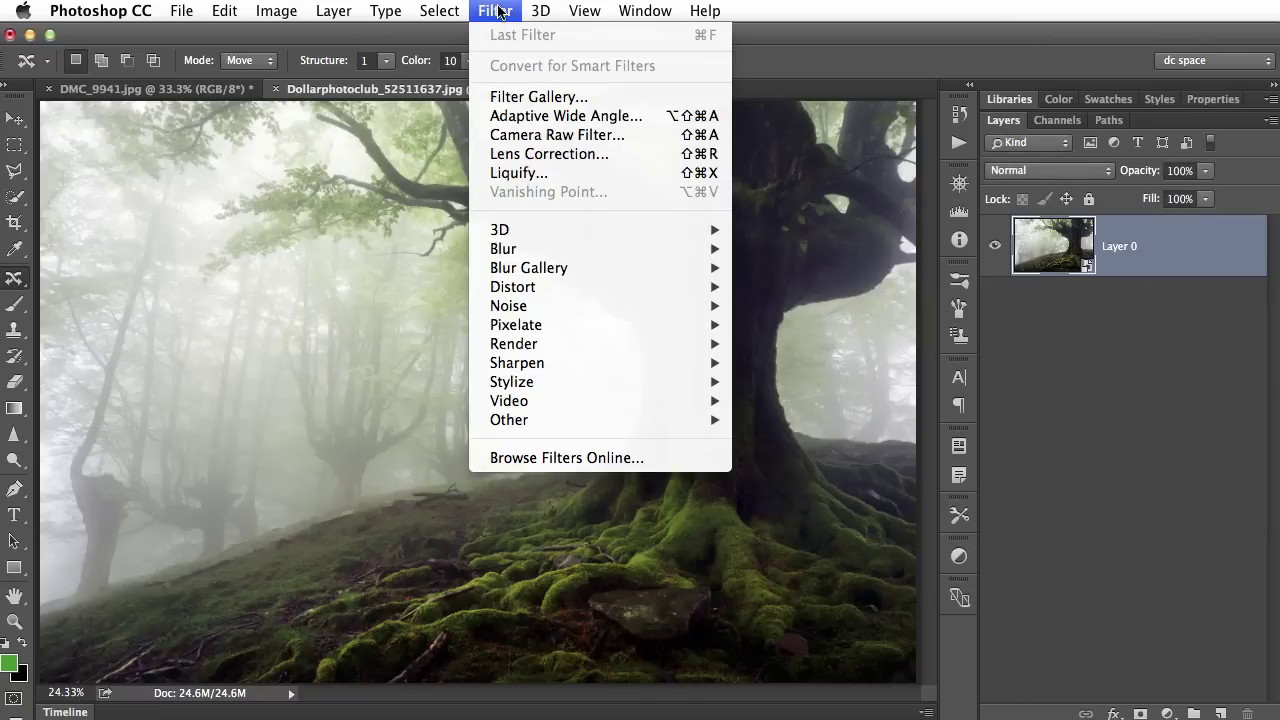
left_click(545, 135)
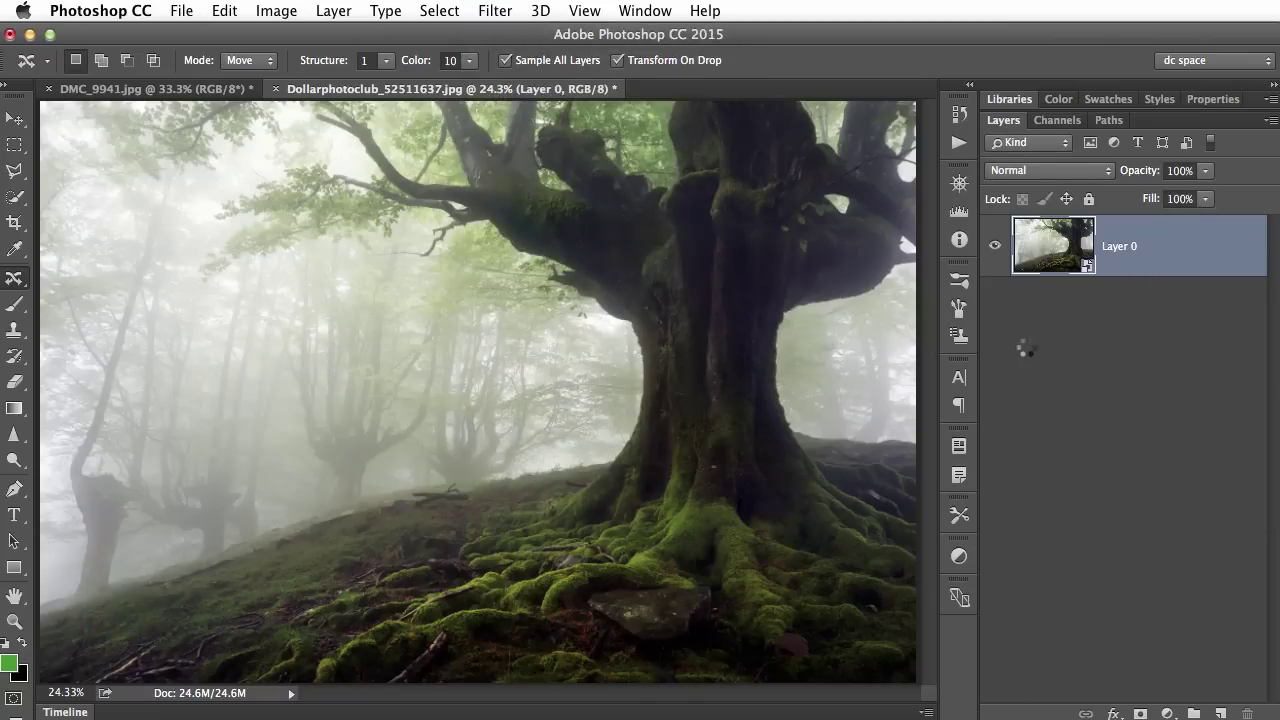
Briefly raise Dehaze, then set Exposure +0.80, Blacks +28 and Shadows +48.
left_click(1150, 238)
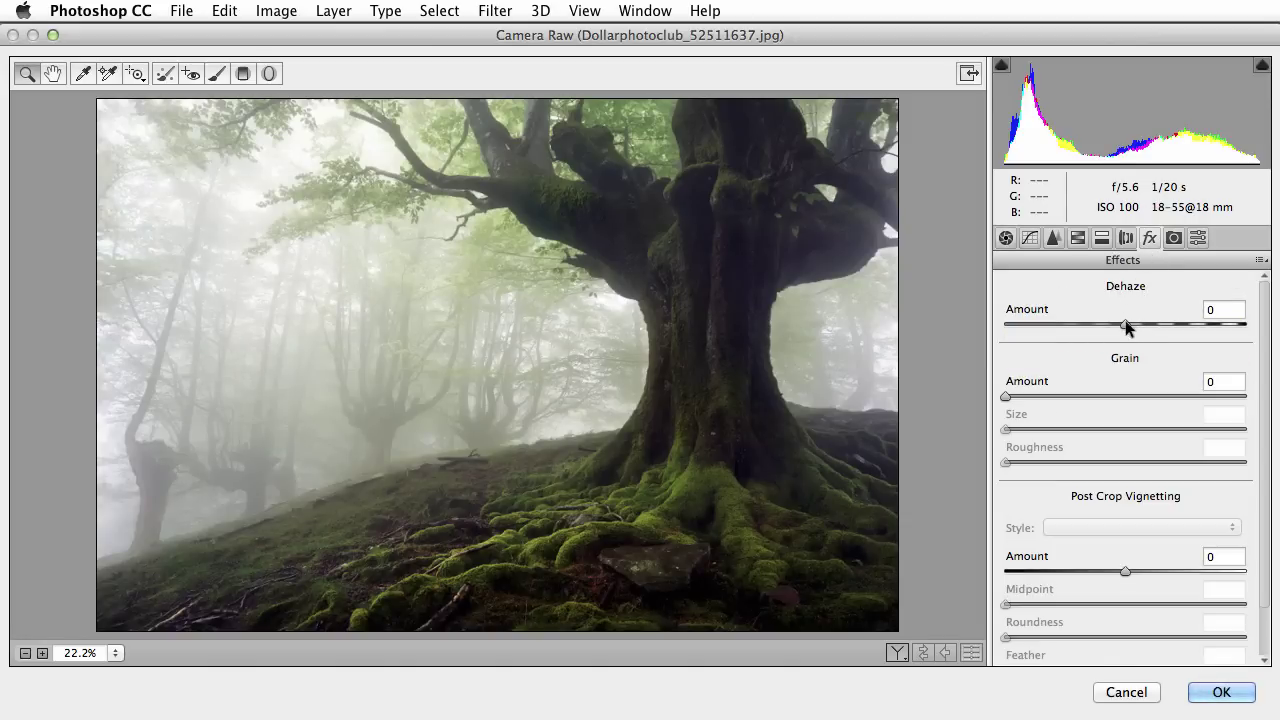
left_click_drag(1131, 323, 1210, 326)
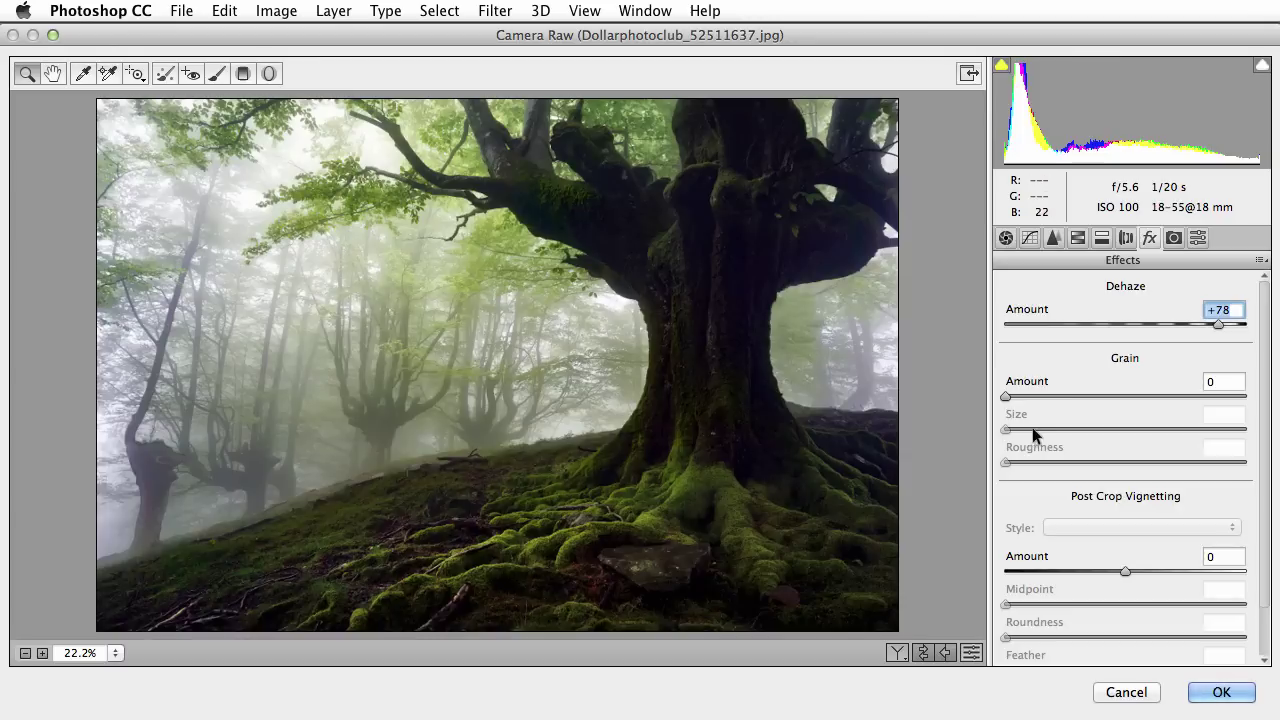
left_click(1007, 238)
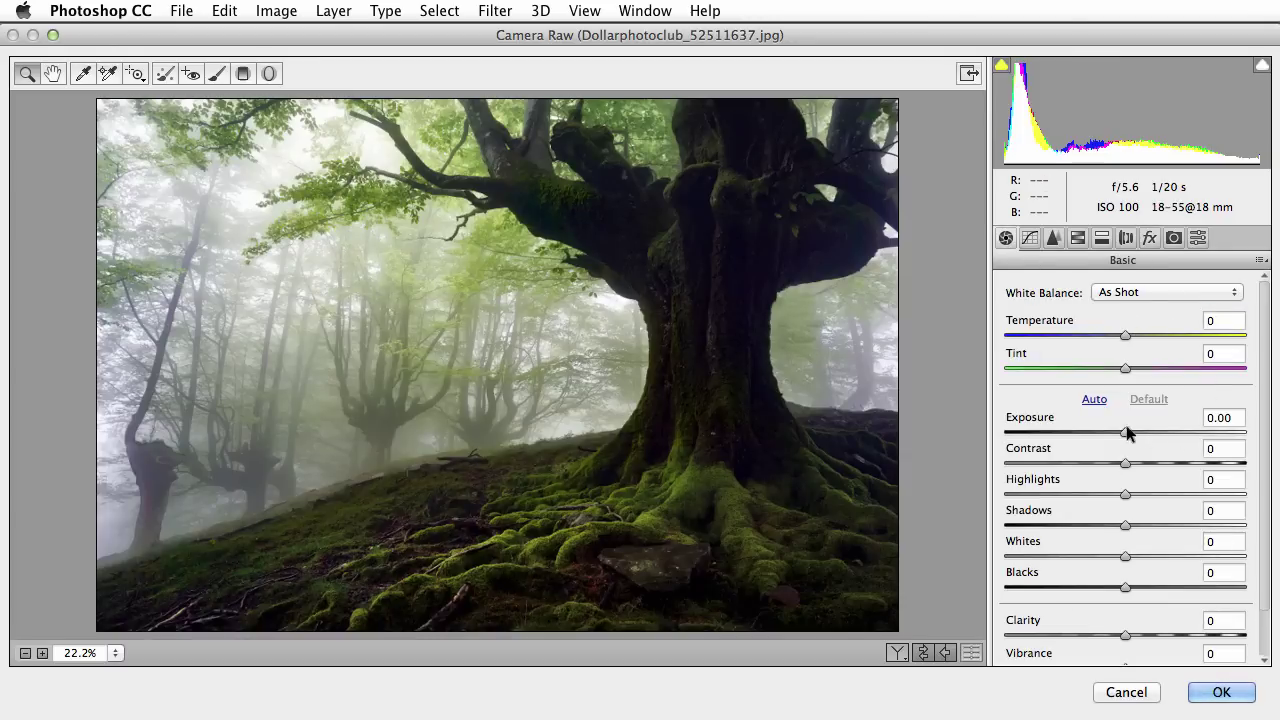
mouse_move(1126, 431)
left_mouse_down()
mouse_move(1160, 434)
mouse_move(1144, 431)
left_mouse_up()
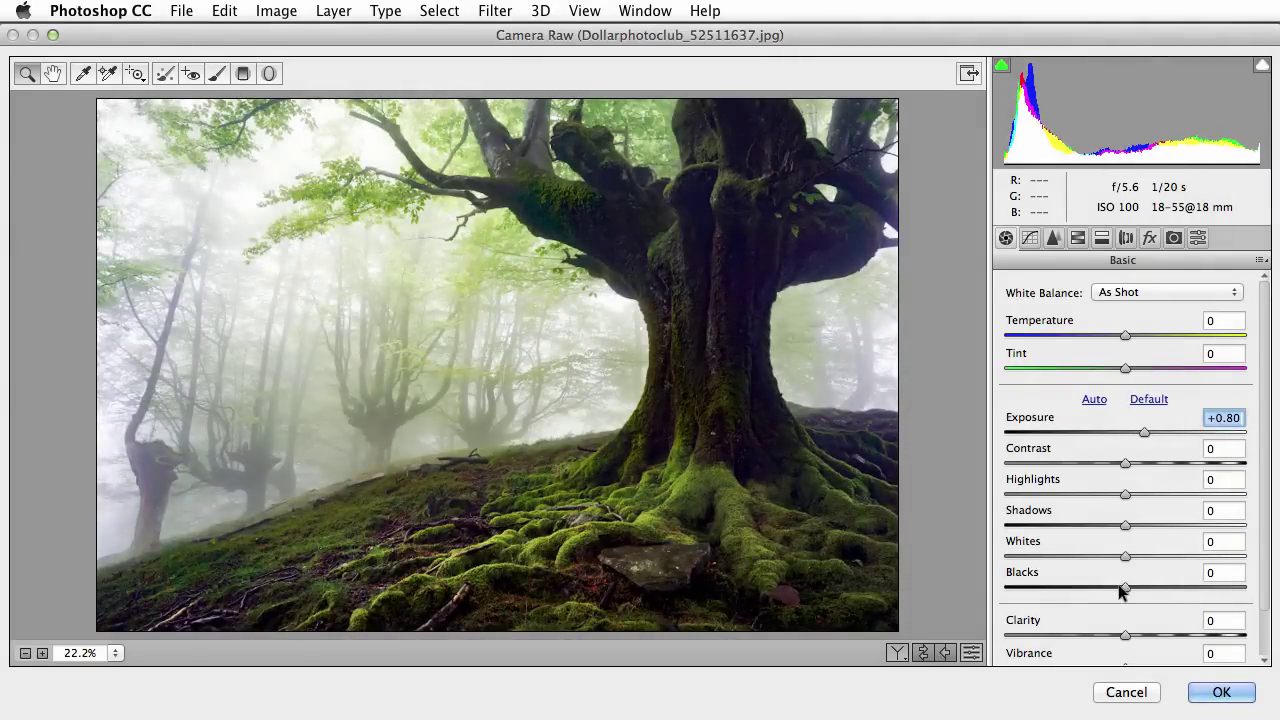
left_click_drag(1121, 590, 1160, 587)
left_click_drag(1126, 525, 1184, 527)
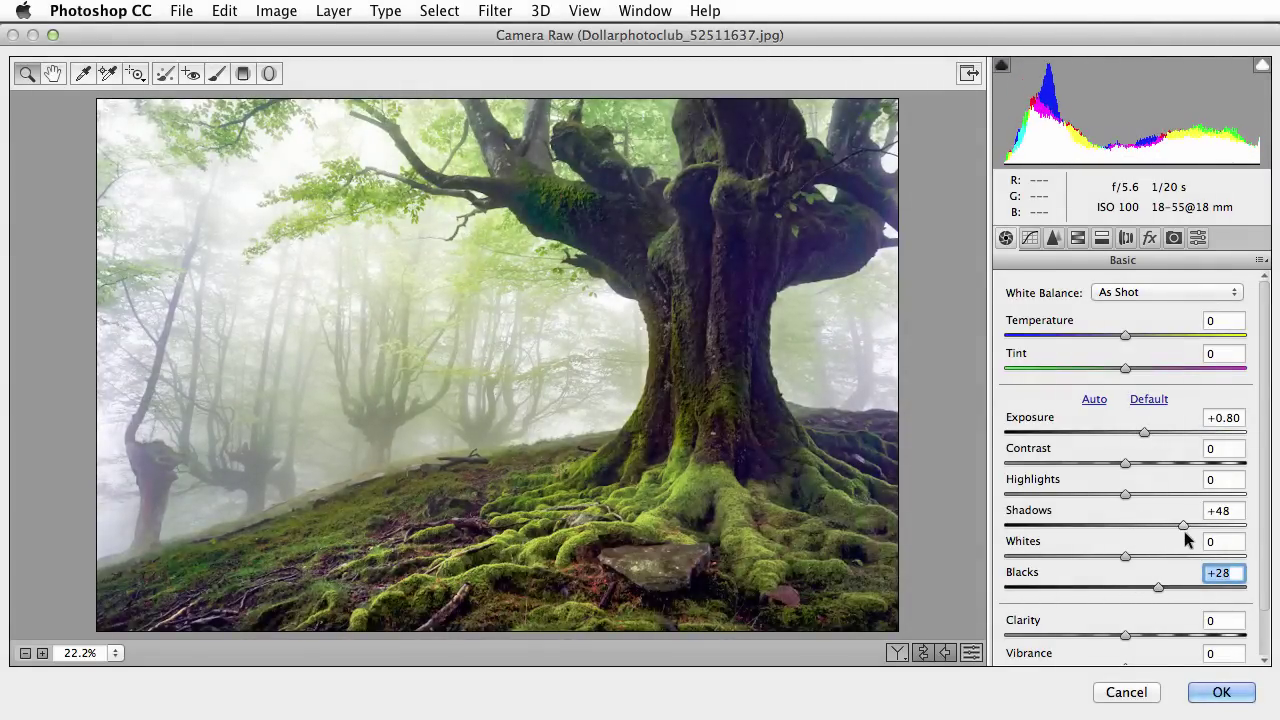
Pull Dehaze below zero to -53 to thicken the fog.
left_click(1182, 522)
left_click(1149, 238)
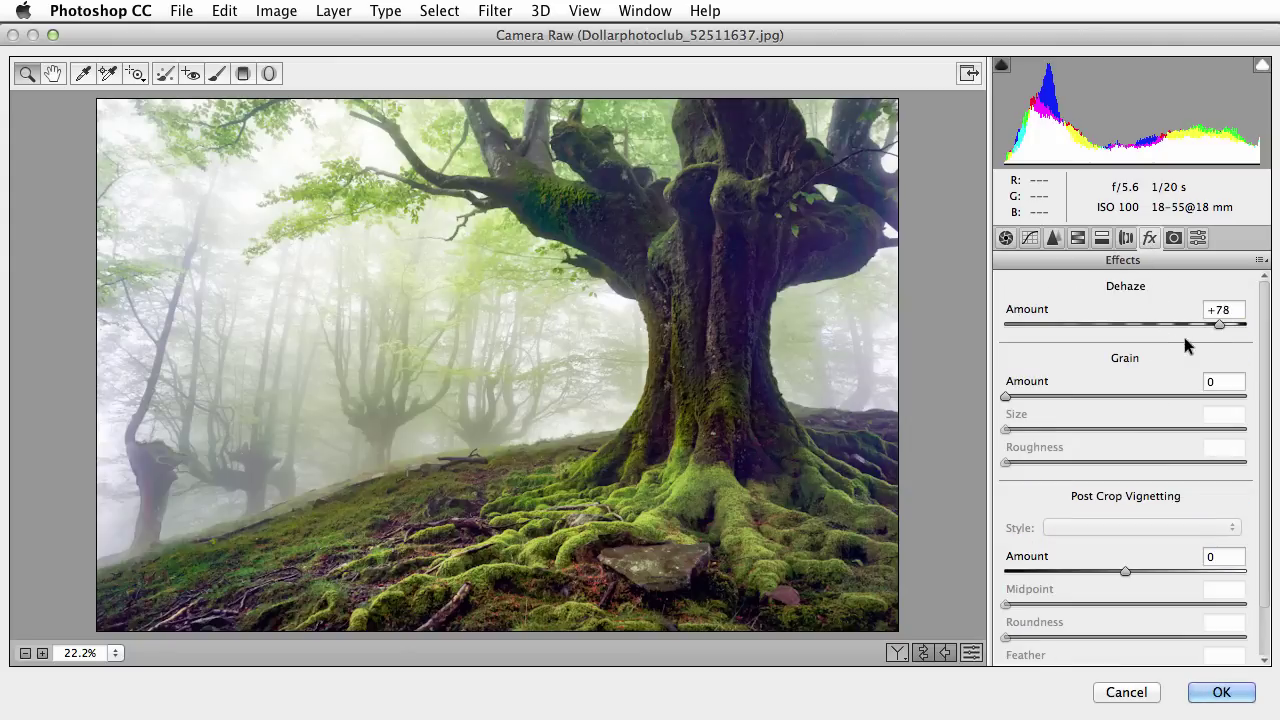
left_click_drag(1217, 322, 1061, 321)
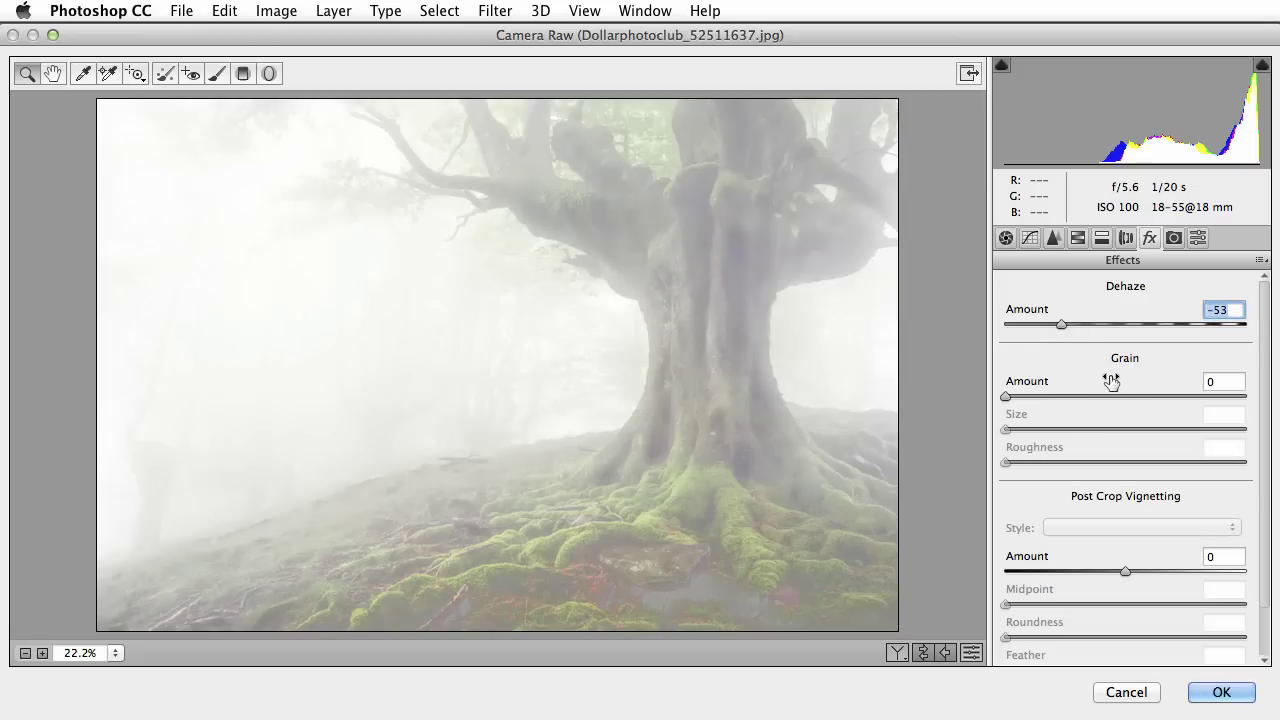